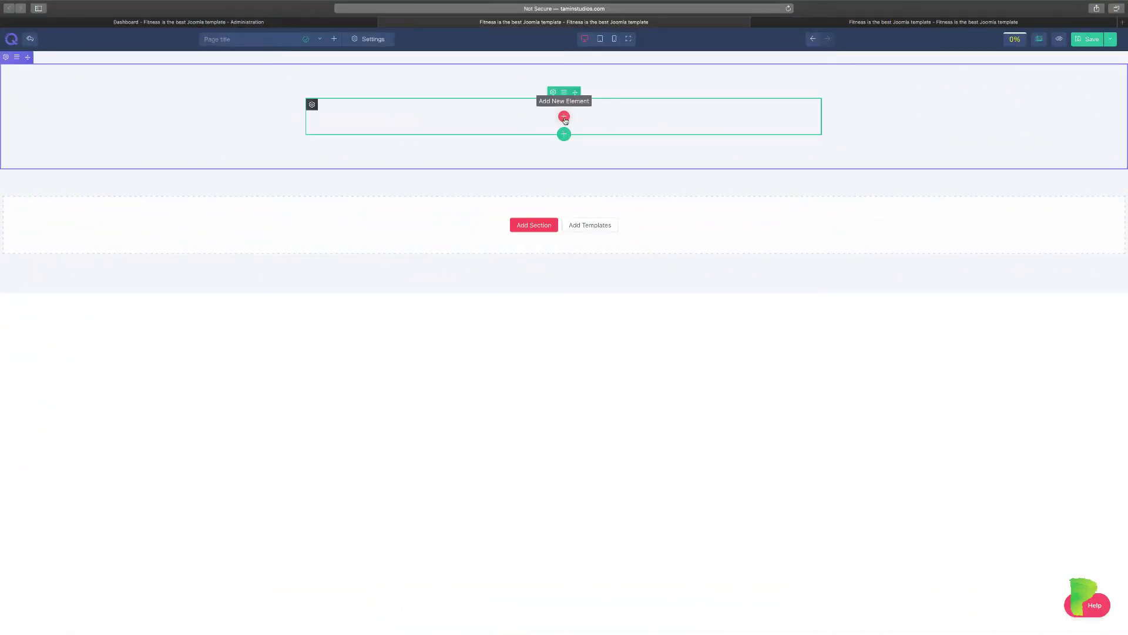
# Add a Flip Box from the Elements List to the empty section and move its settings panel aside.
pyautogui.click(563, 116)
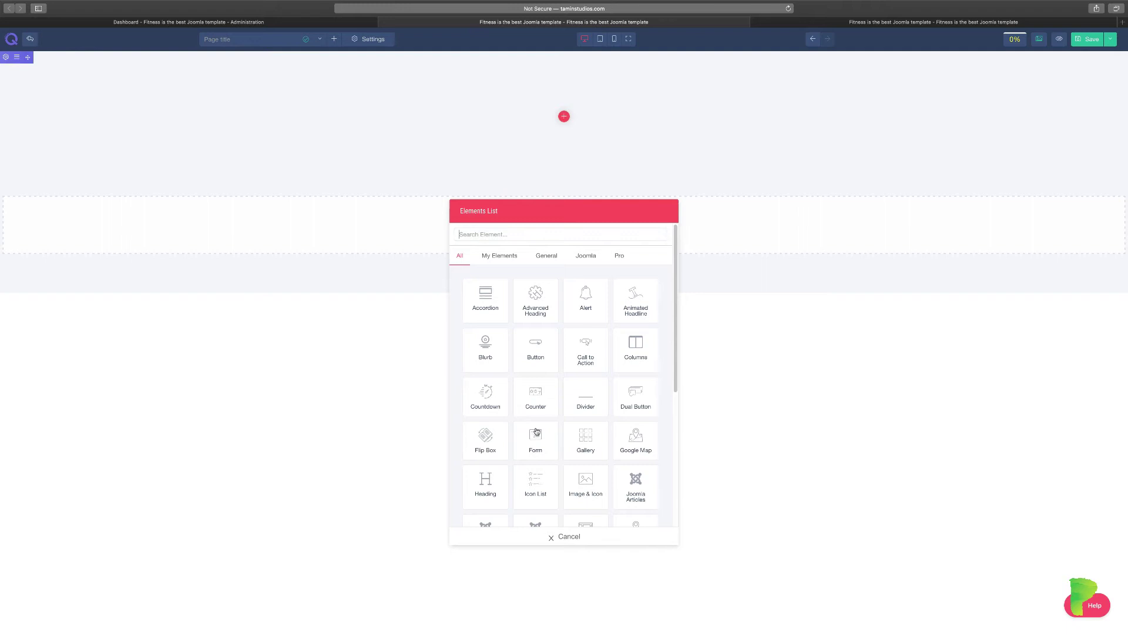
pyautogui.click(493, 450)
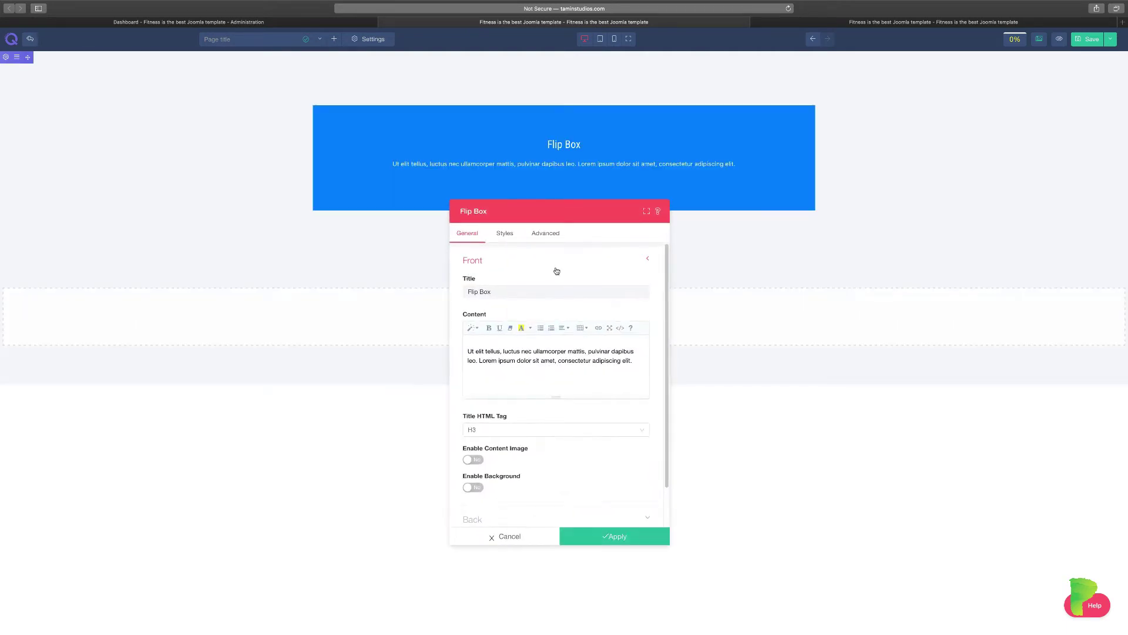
pyautogui.moveTo(557, 225); pyautogui.dragTo(771, 204)
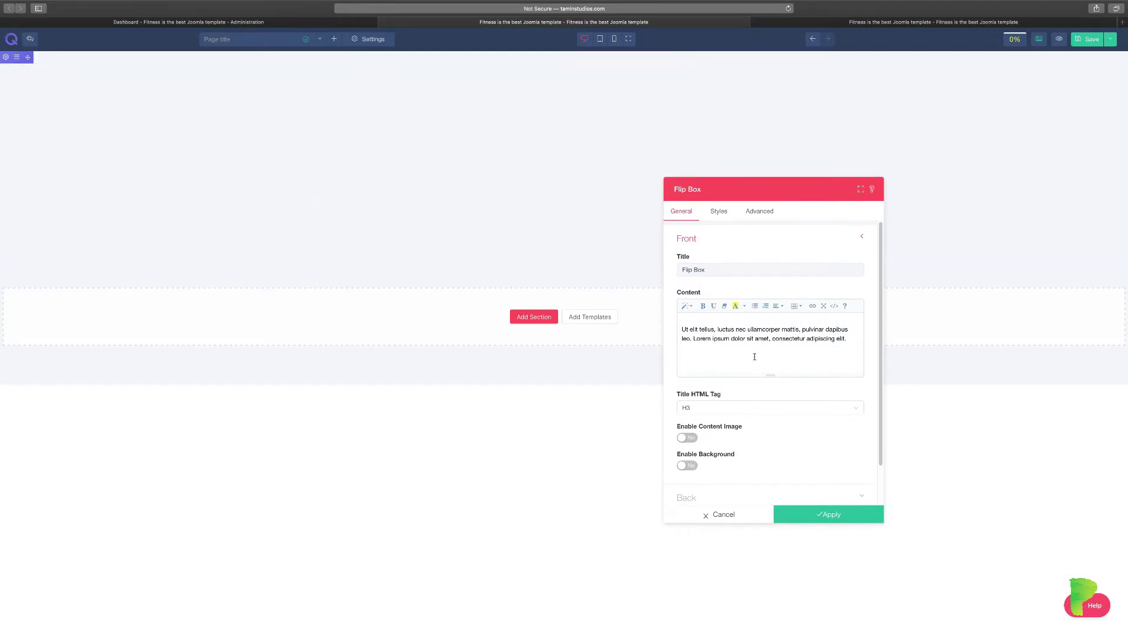
pyautogui.scroll(-1, 756, 360)
pyautogui.scroll(1, 756, 360)
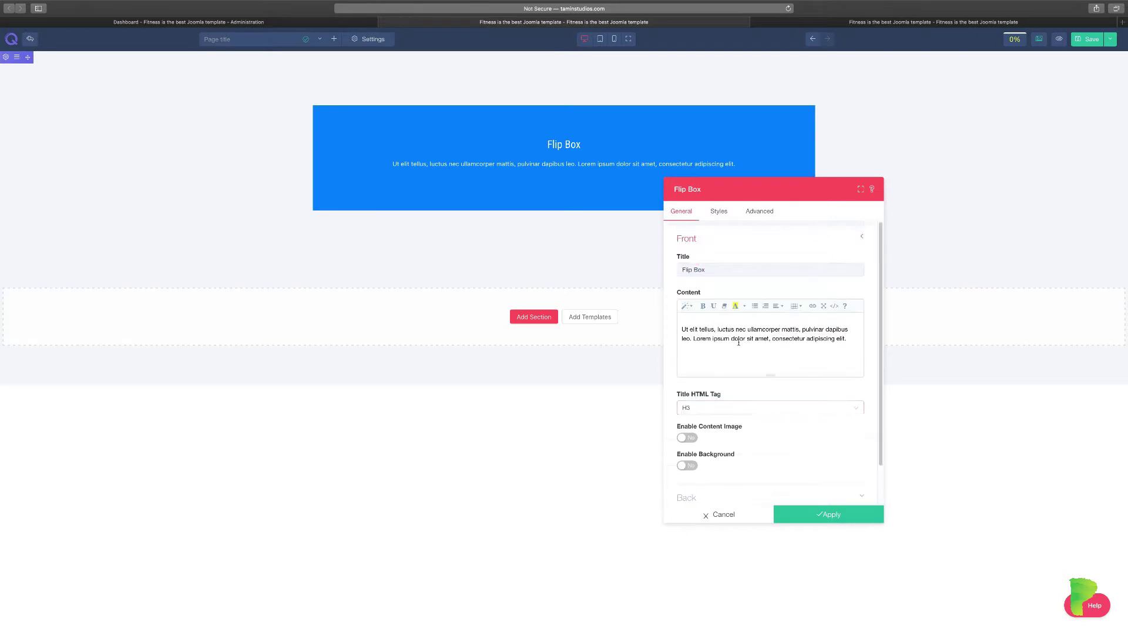
# Retitle the flip box front 'Learning Something New'.
pyautogui.doubleClick(703, 270)
pyautogui.tripleClick(705, 269)
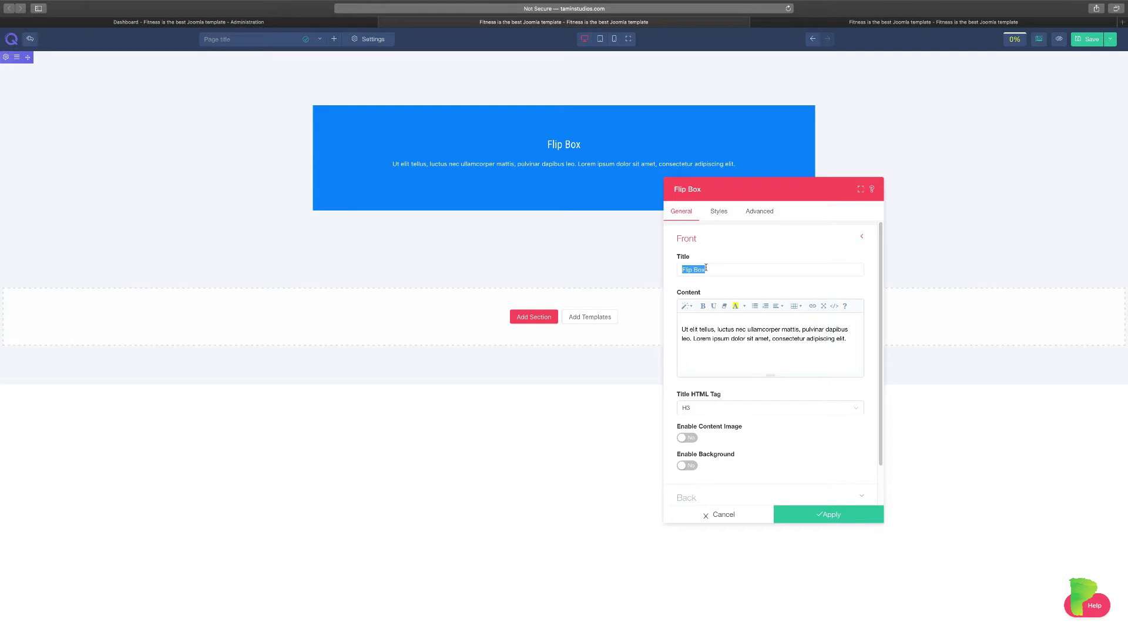
pyautogui.write('Learning Something New')
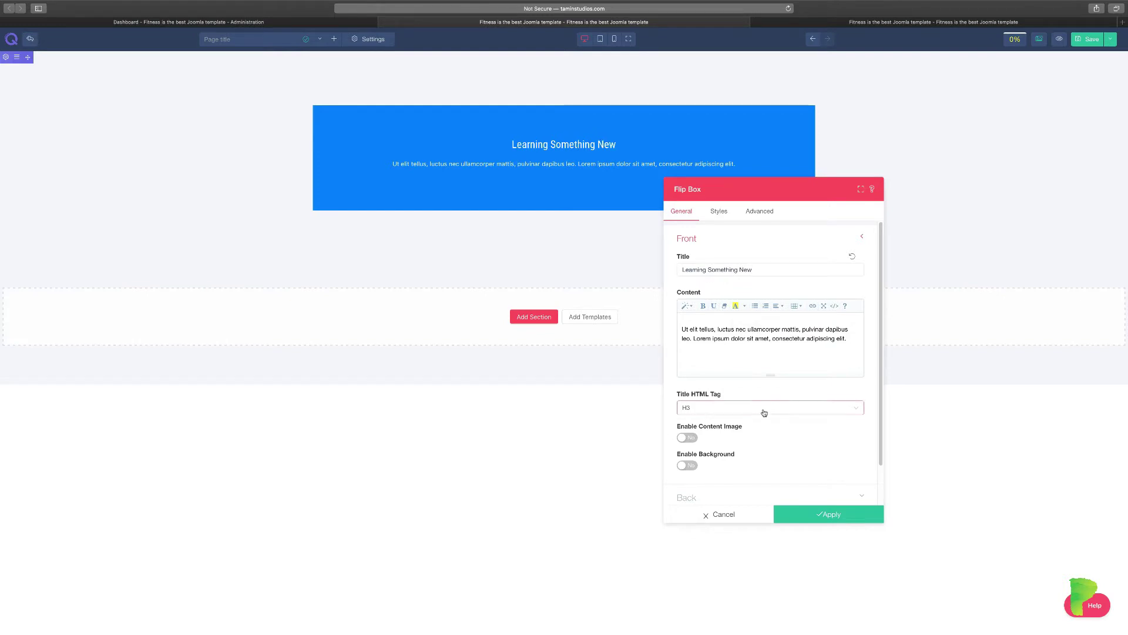
# Keep the front content image off and give the front a solid purple background.
pyautogui.click(692, 439)
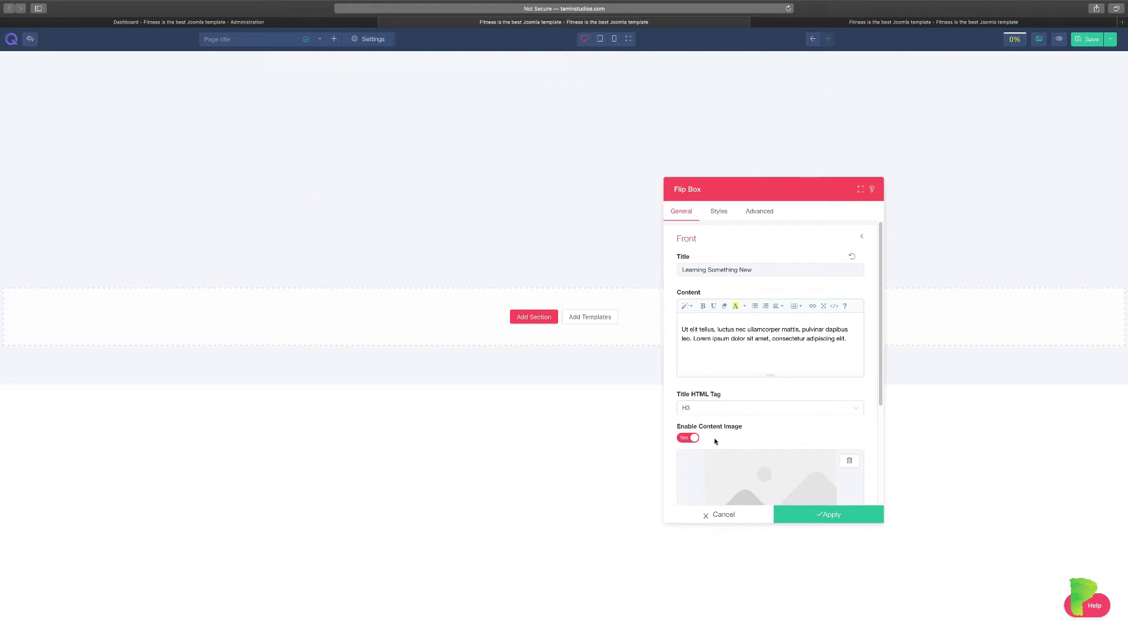
pyautogui.scroll(-3, 712, 409)
pyautogui.click(688, 374)
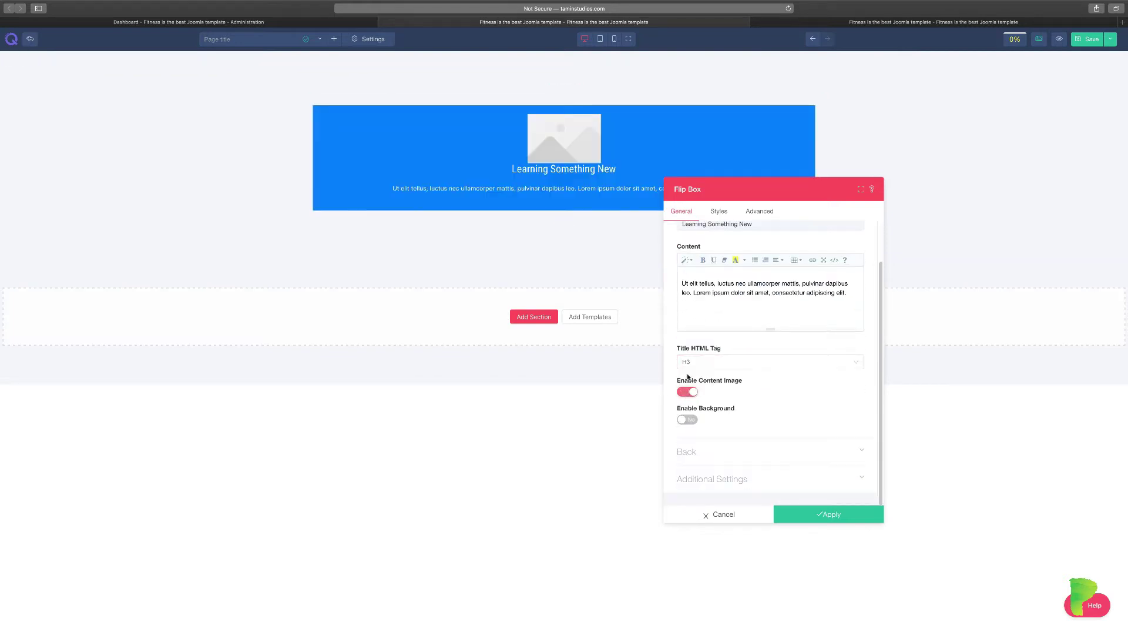
pyautogui.click(688, 421)
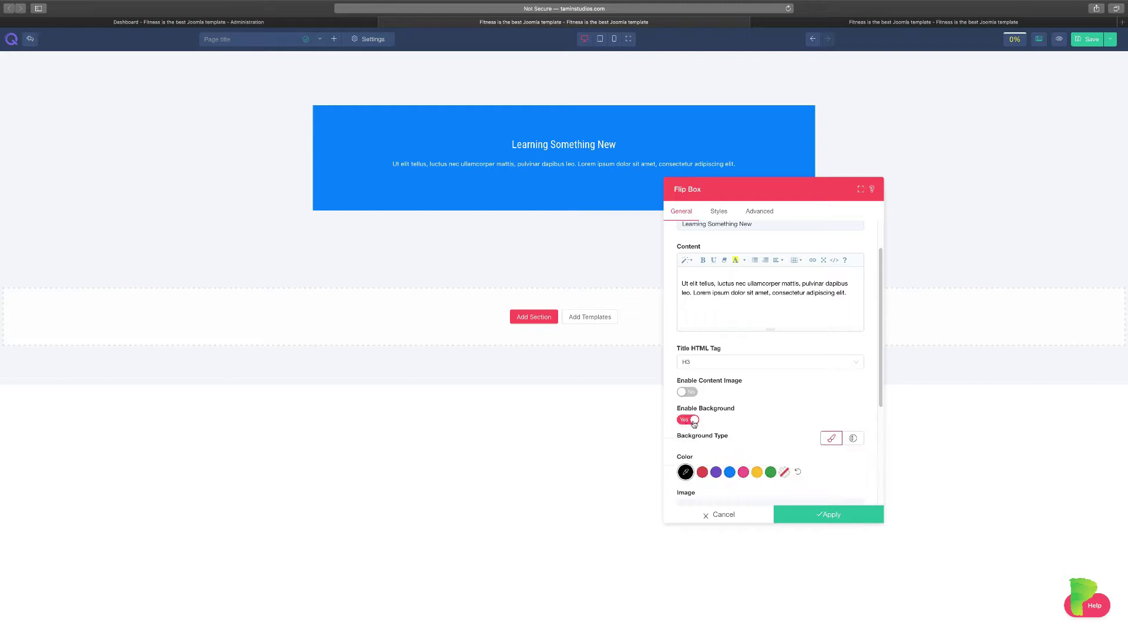
pyautogui.click(744, 471)
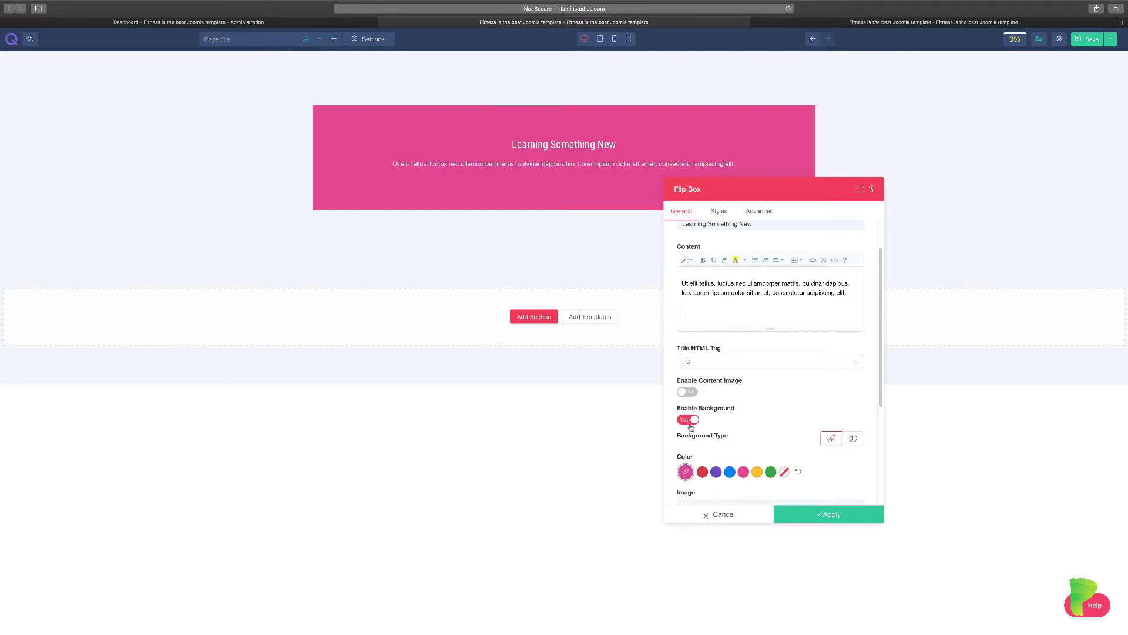
pyautogui.click(716, 472)
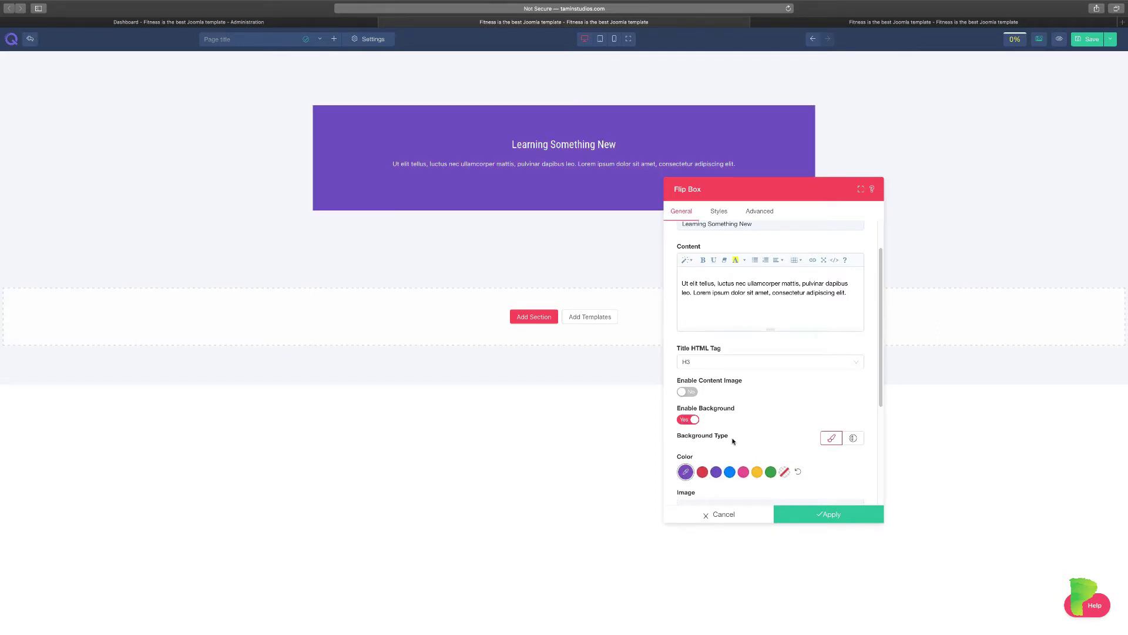
pyautogui.click(852, 437)
pyautogui.scroll(-2, 761, 422)
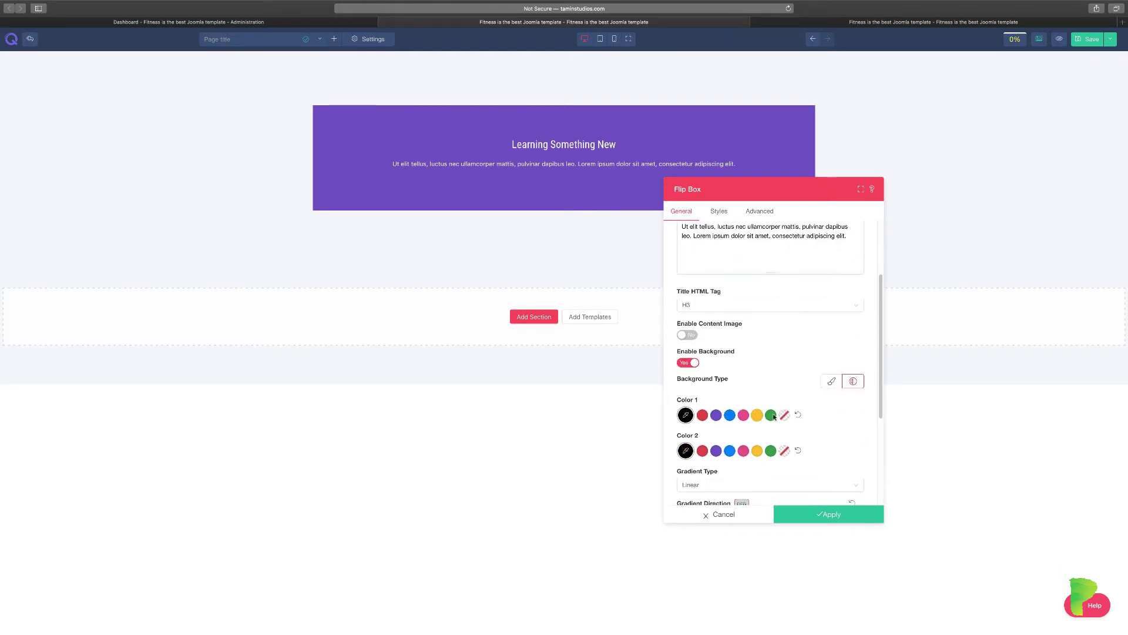
pyautogui.click(832, 382)
# Expand the Back settings and retitle the back 'Your mouse is on this', leaving its content image off.
pyautogui.scroll(-4, 717, 423)
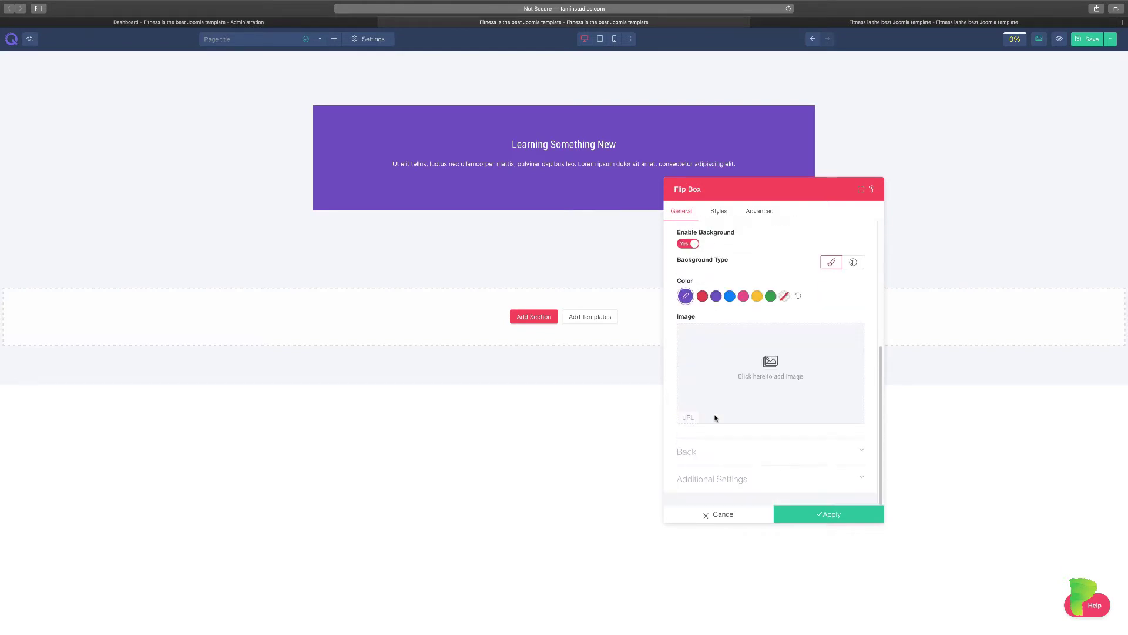
pyautogui.click(714, 452)
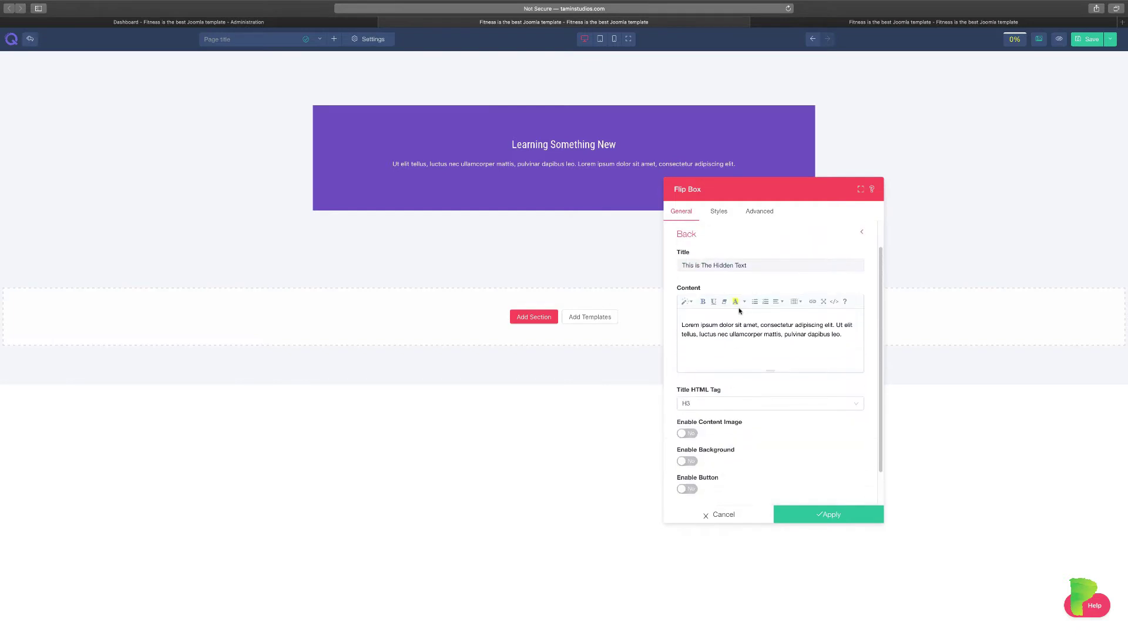
pyautogui.moveTo(531, 178)
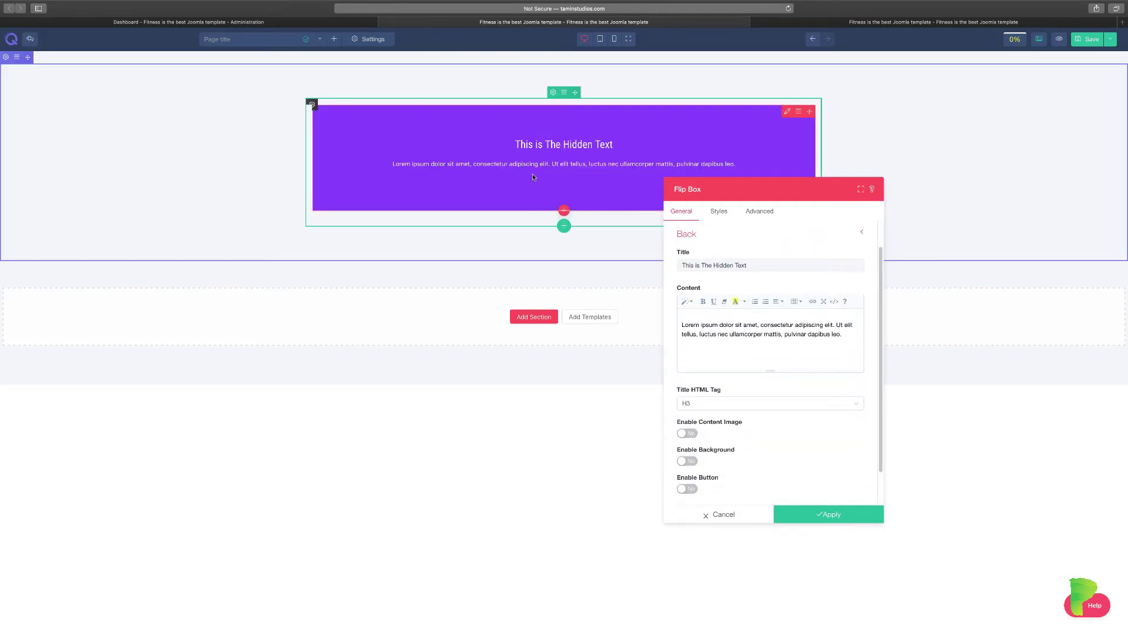
pyautogui.tripleClick(757, 265)
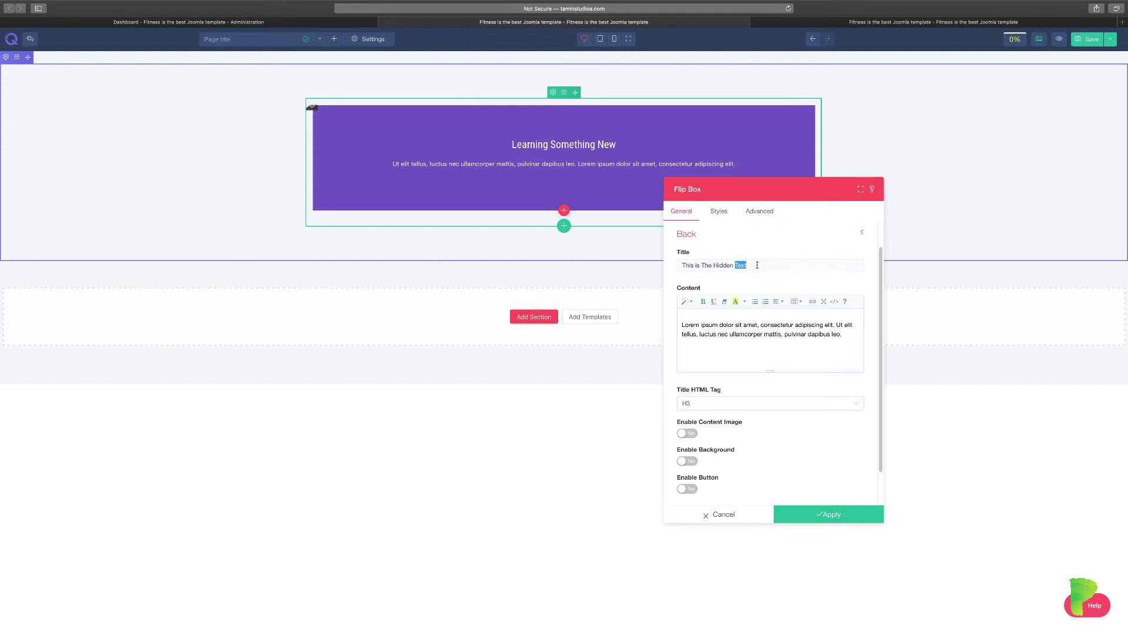
pyautogui.write('Your mouse is on this')
pyautogui.click(694, 434)
pyautogui.moveTo(551, 138)
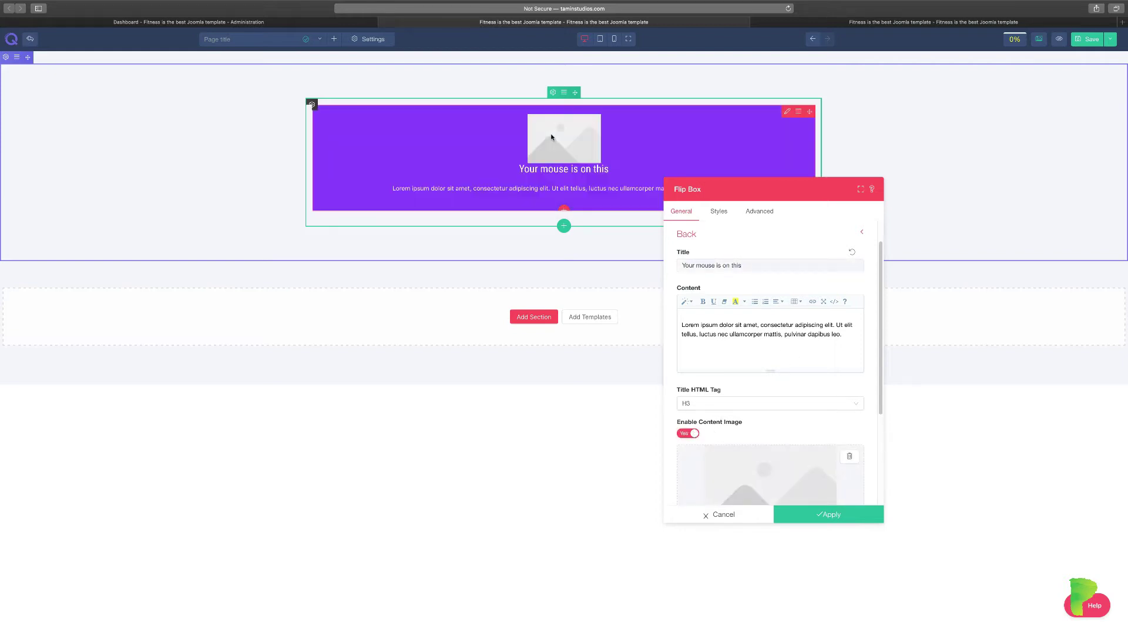
pyautogui.click(685, 434)
pyautogui.scroll(-1, 746, 421)
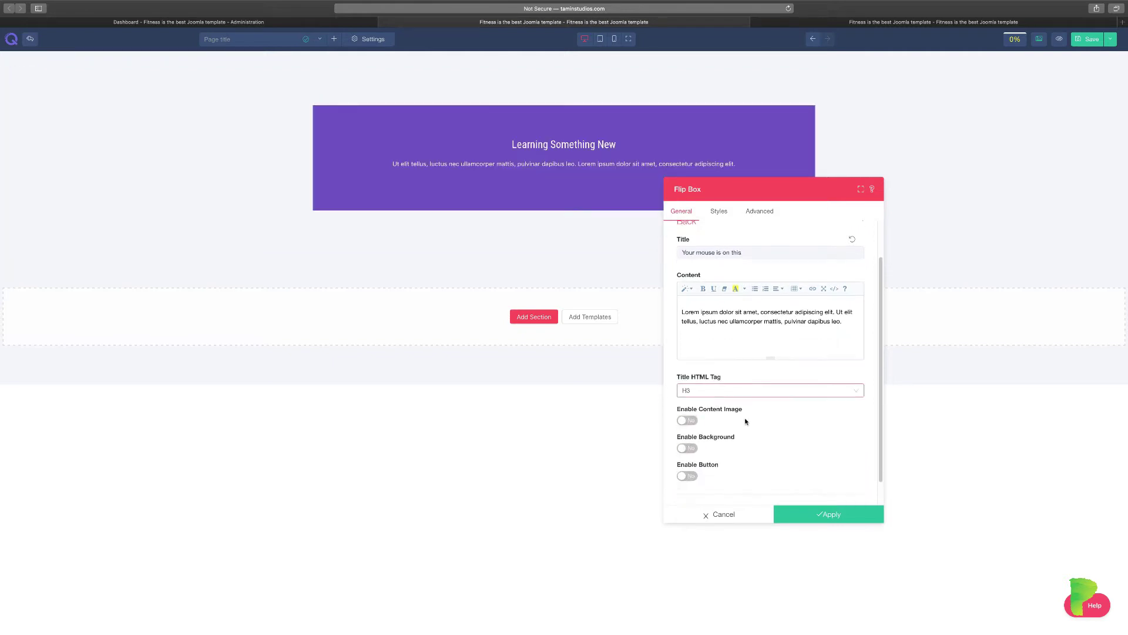
# Enable a Click Me button on the back side and set its type to Secondary.
pyautogui.click(691, 476)
pyautogui.scroll(-2, 764, 476)
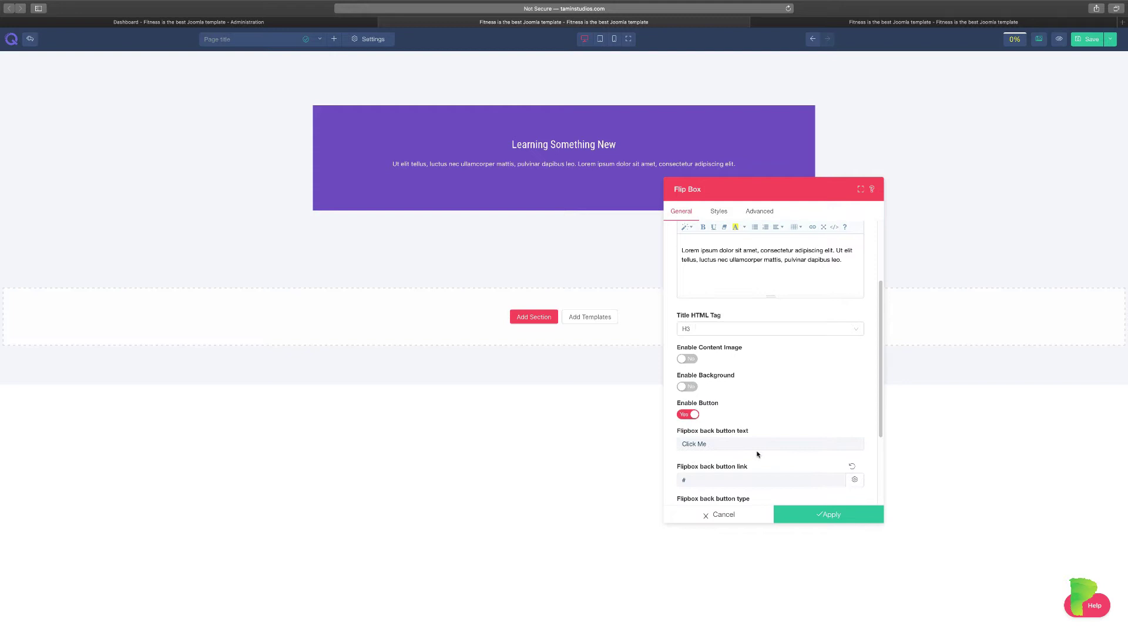
pyautogui.scroll(-3, 758, 453)
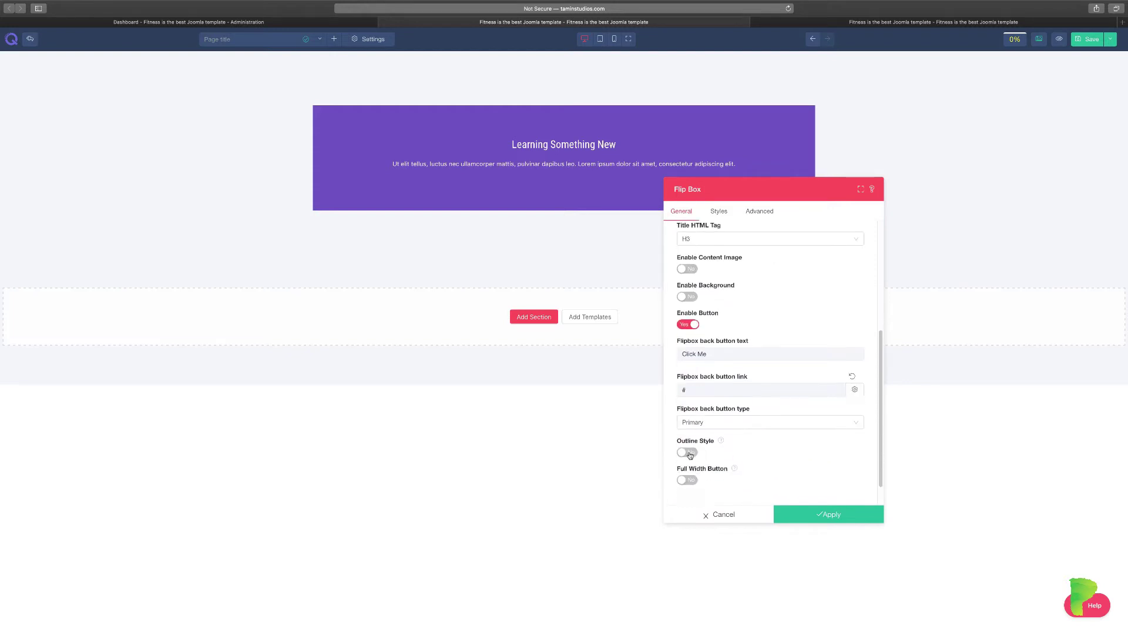
pyautogui.moveTo(565, 182)
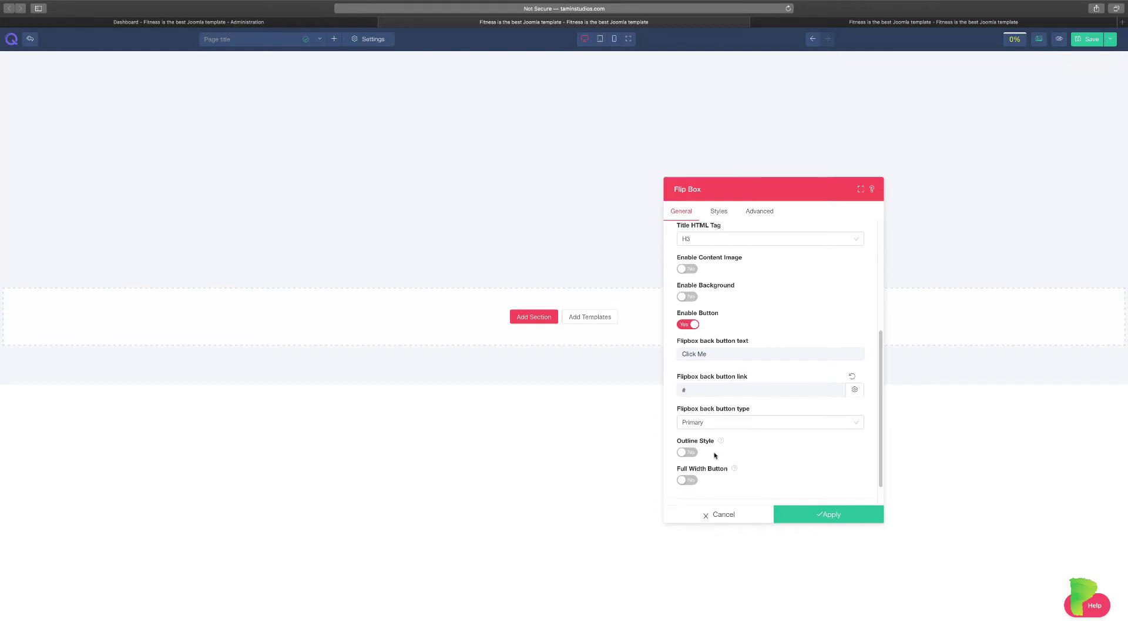
pyautogui.click(723, 425)
pyautogui.click(707, 459)
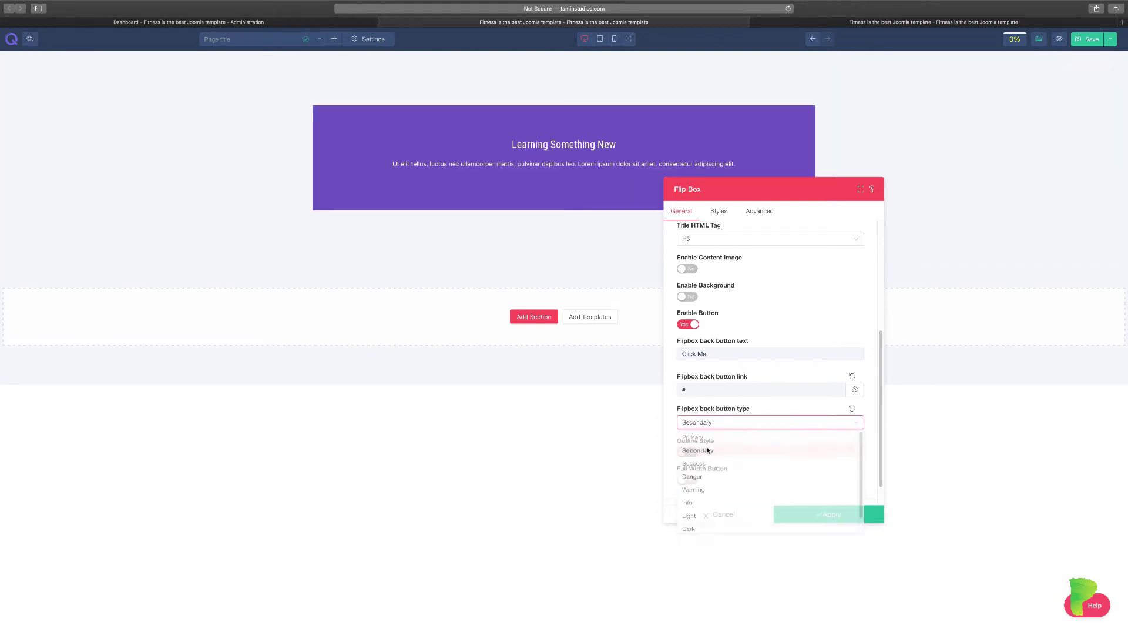
# Give the back button Outline Style and Full Width, then expand Additional Settings.
pyautogui.moveTo(591, 168)
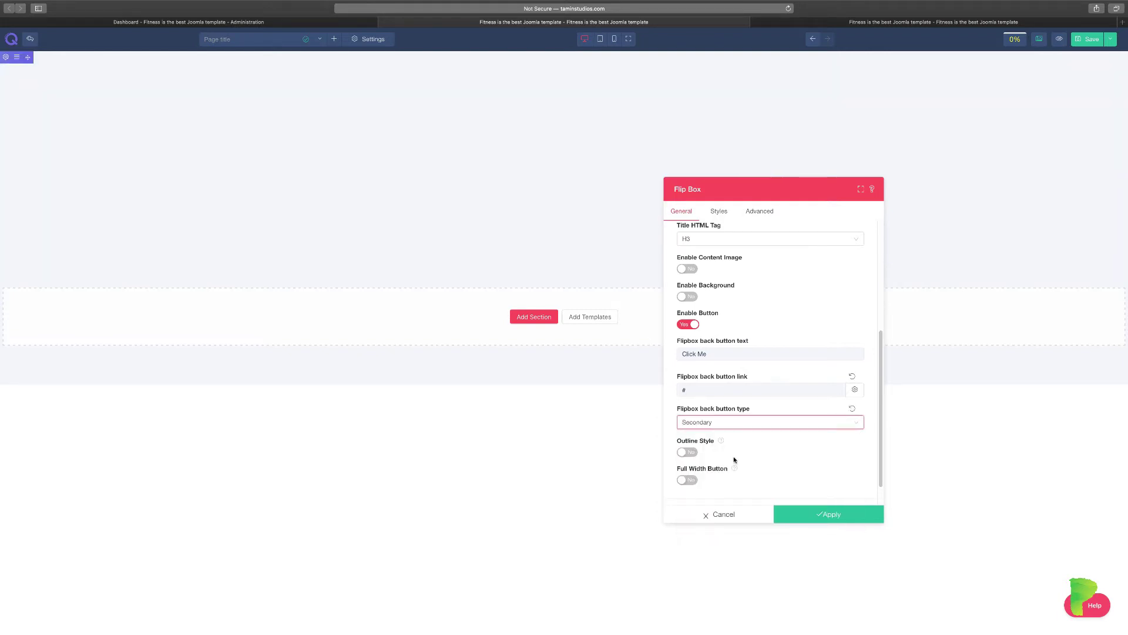
pyautogui.scroll(-1, 720, 455)
pyautogui.click(692, 422)
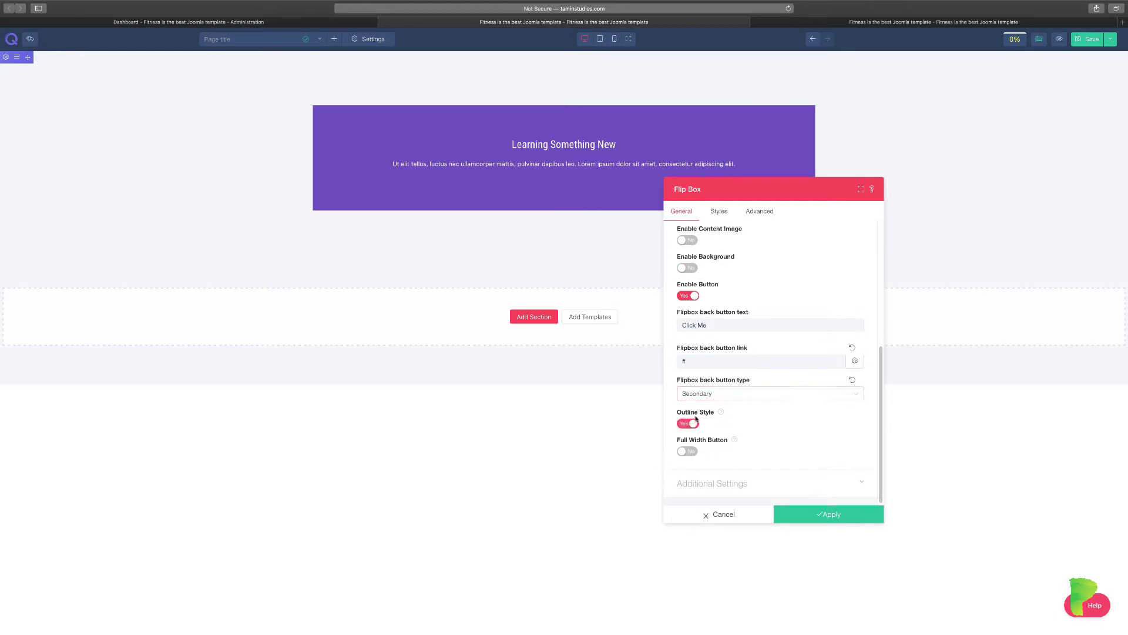
pyautogui.moveTo(566, 185)
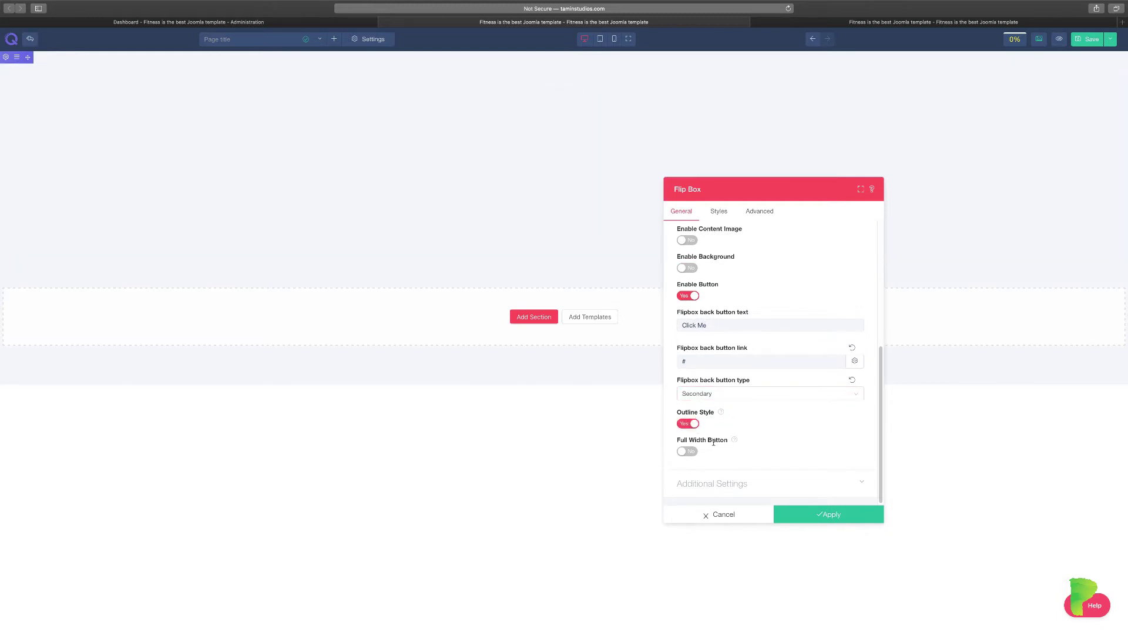
pyautogui.click(689, 450)
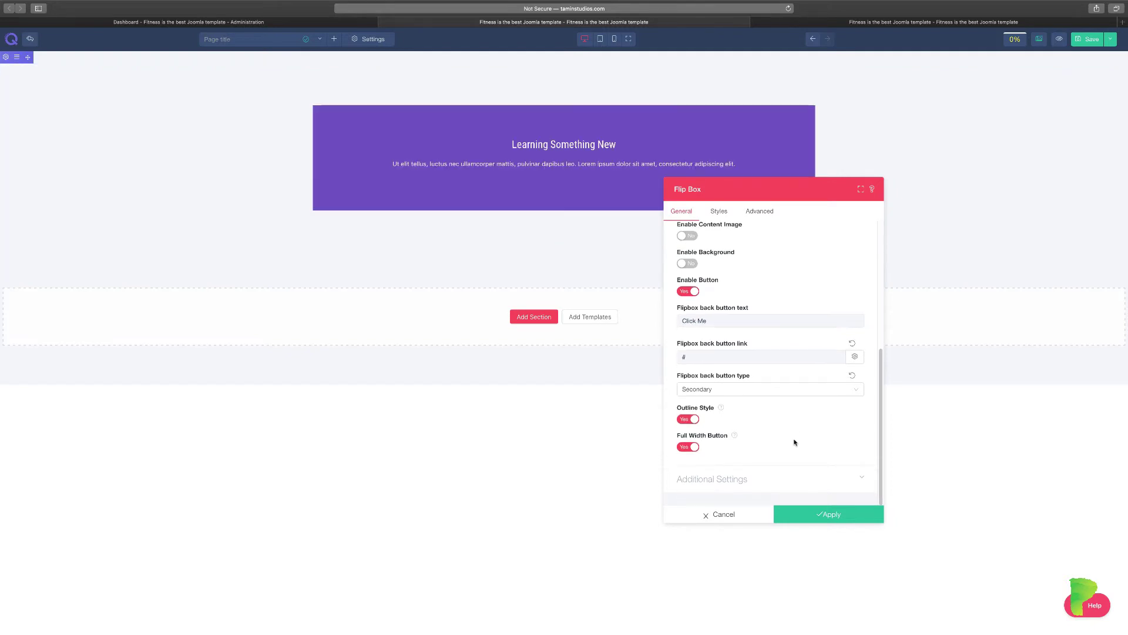
pyautogui.click(776, 483)
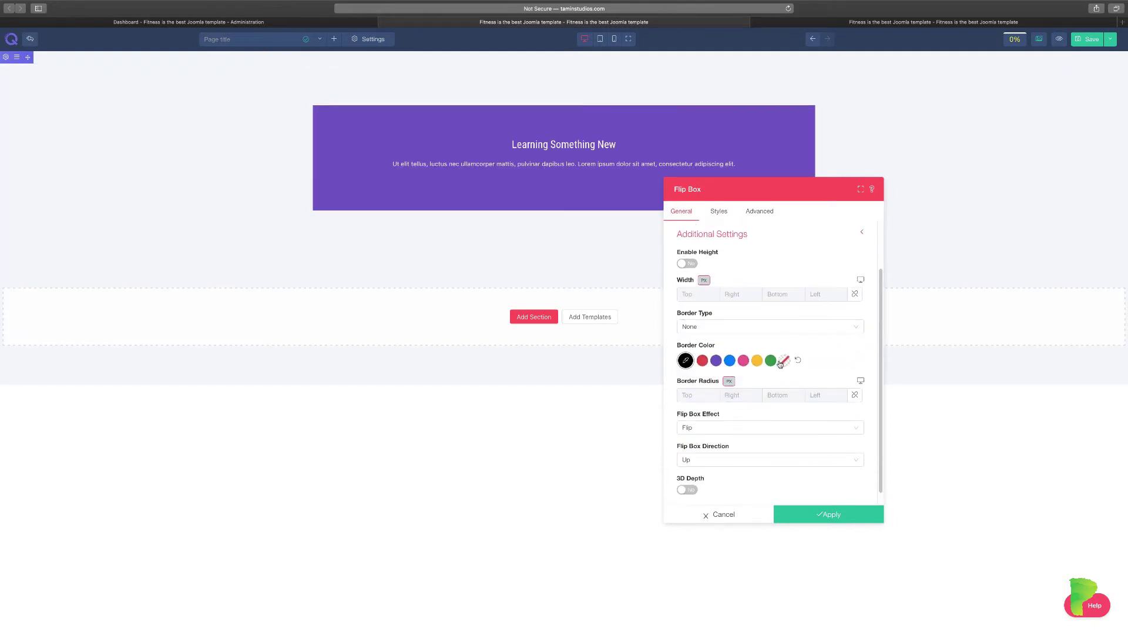
# Switch the Flip Box dialog to its Styles tab and drag it further right.
pyautogui.click(717, 215)
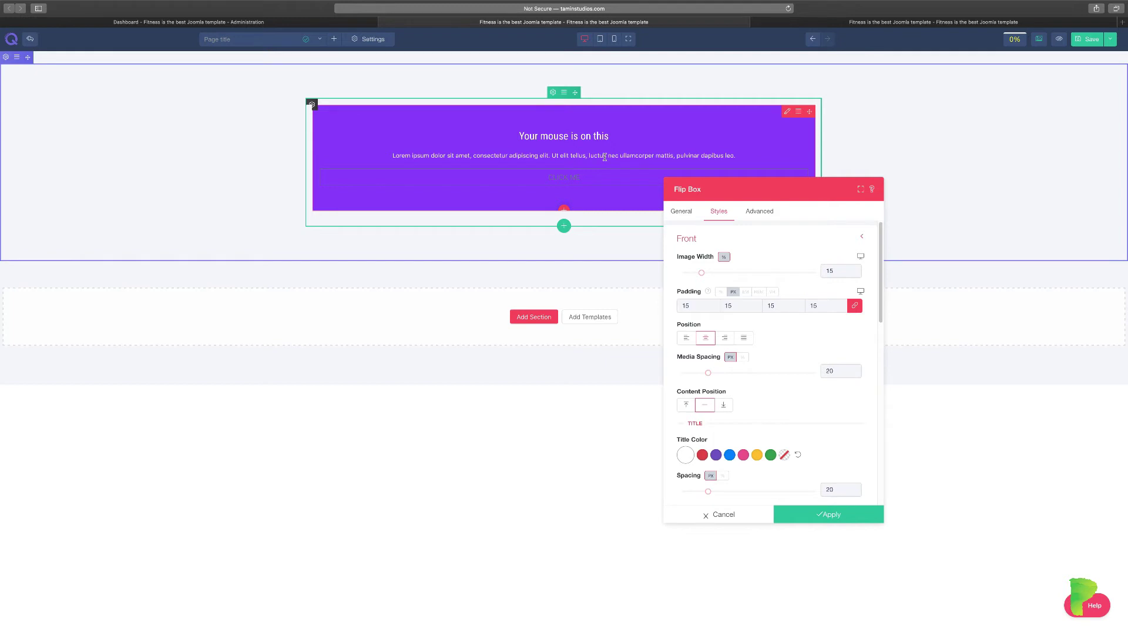
pyautogui.moveTo(757, 191); pyautogui.dragTo(908, 191)
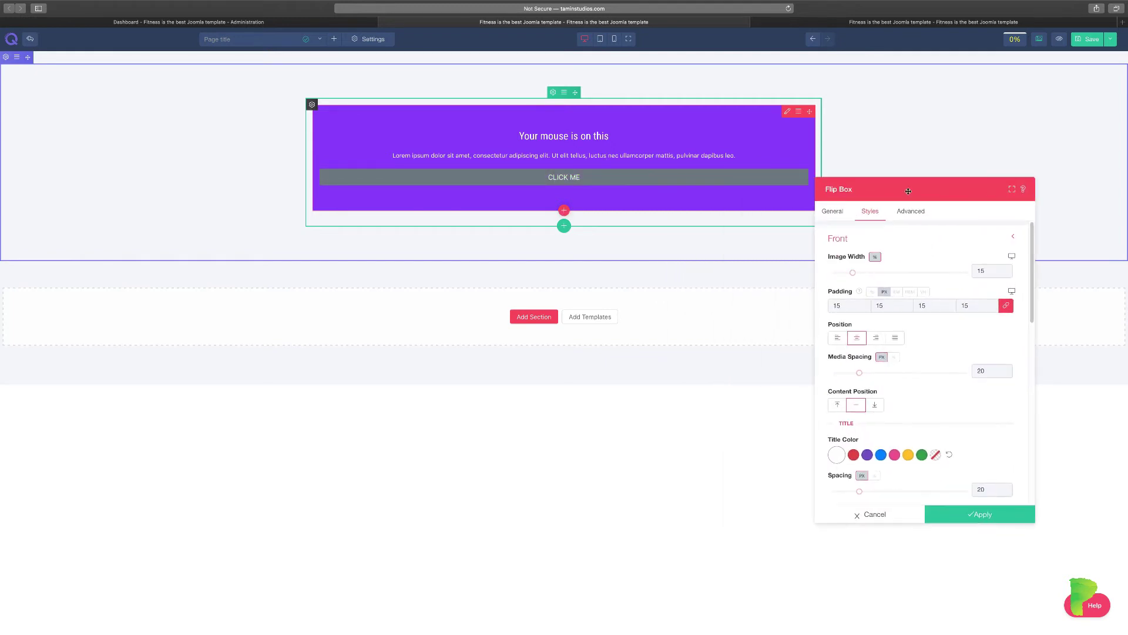
# Apply the purple flip box and add a new row below it, bringing up its column layouts.
pyautogui.click(958, 517)
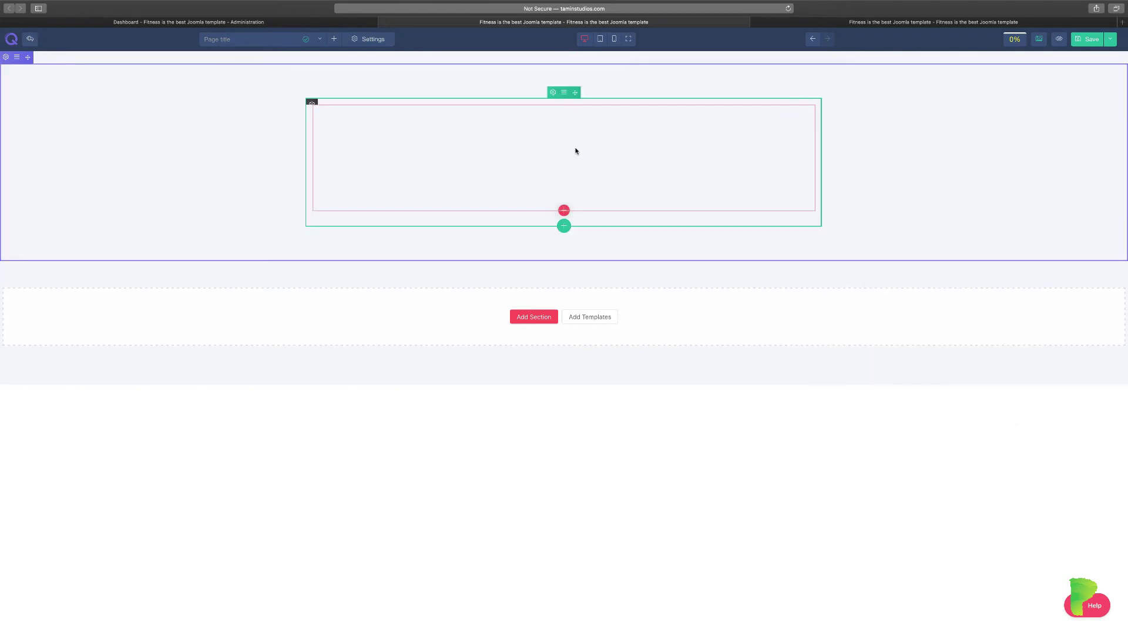
pyautogui.click(564, 225)
pyautogui.click(606, 537)
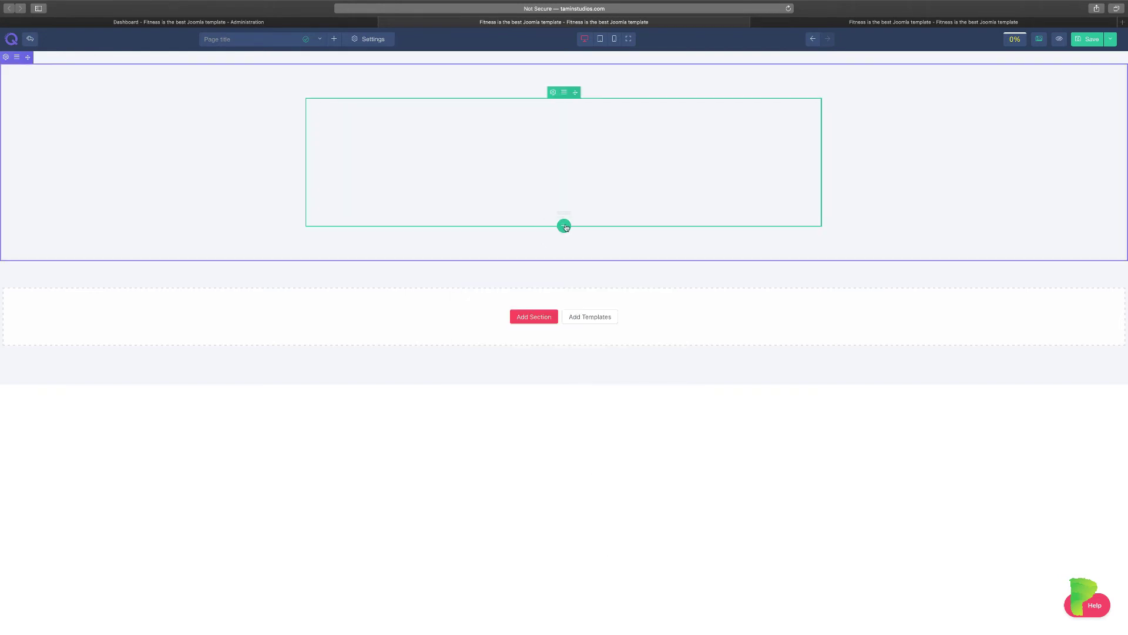
pyautogui.click(565, 229)
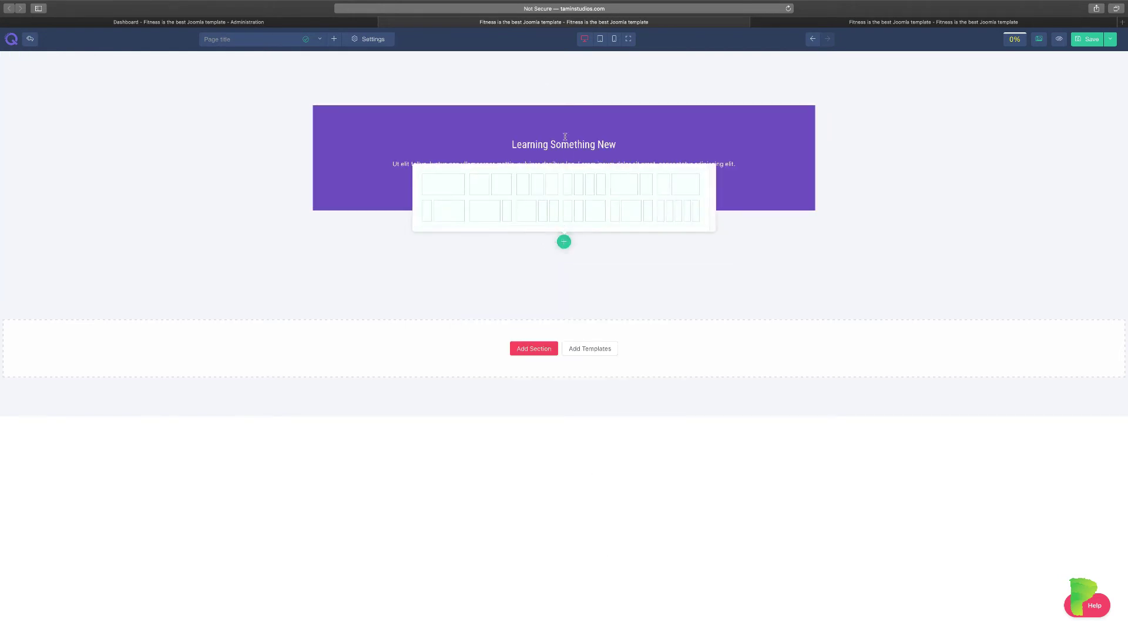
pyautogui.click(537, 184)
# Choose the three-column layout and insert a Flip Box into each of the three columns.
pyautogui.click(546, 190)
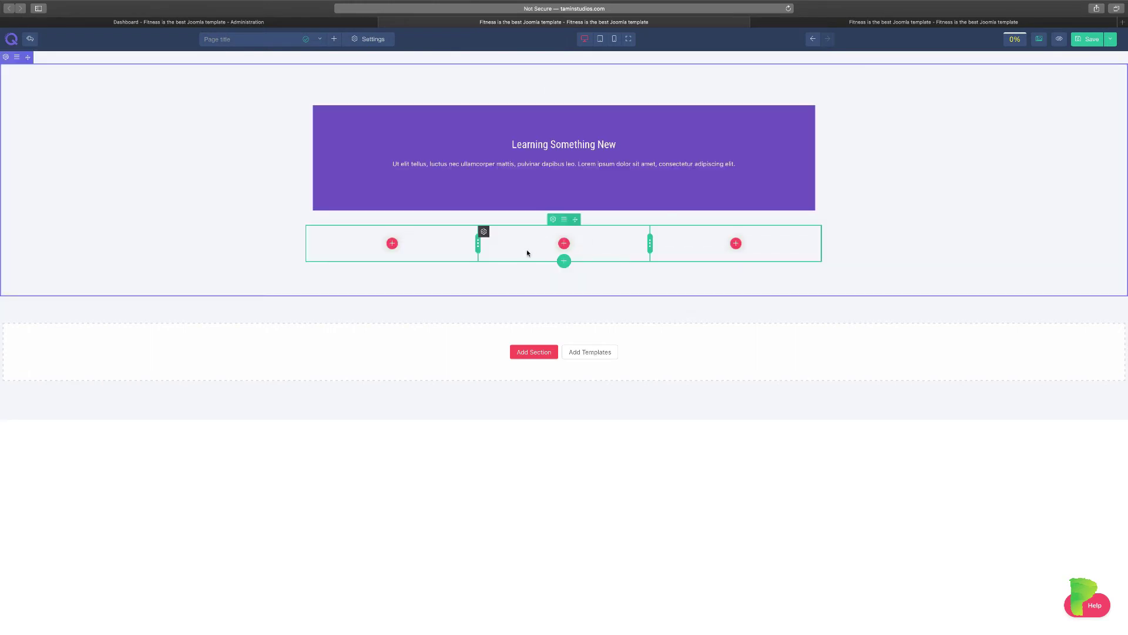
pyautogui.click(392, 244)
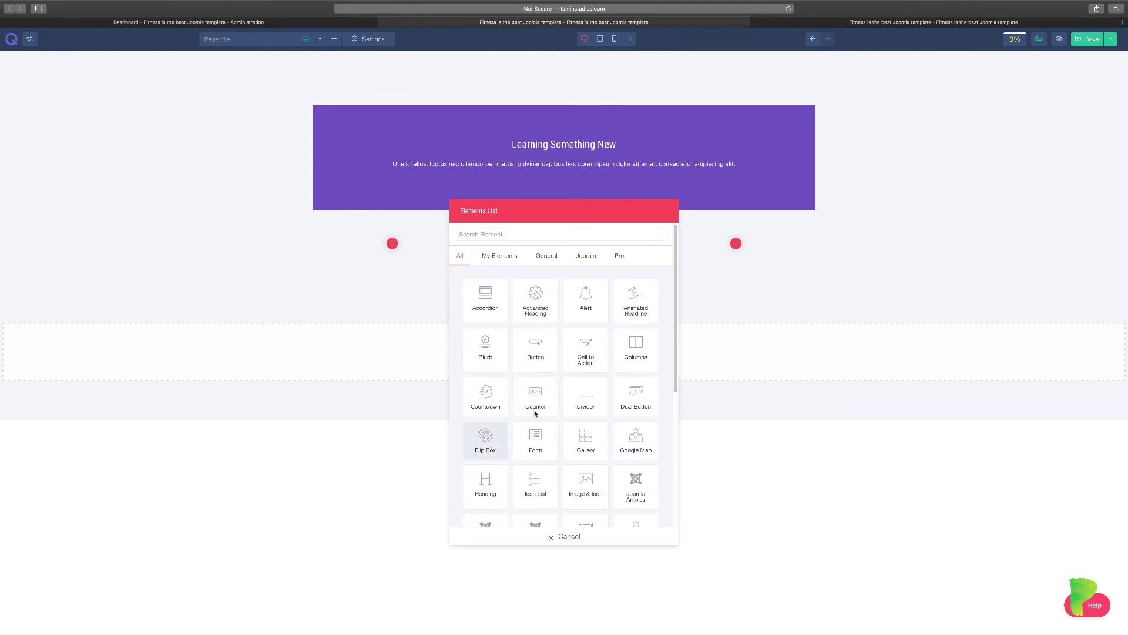
pyautogui.click(492, 449)
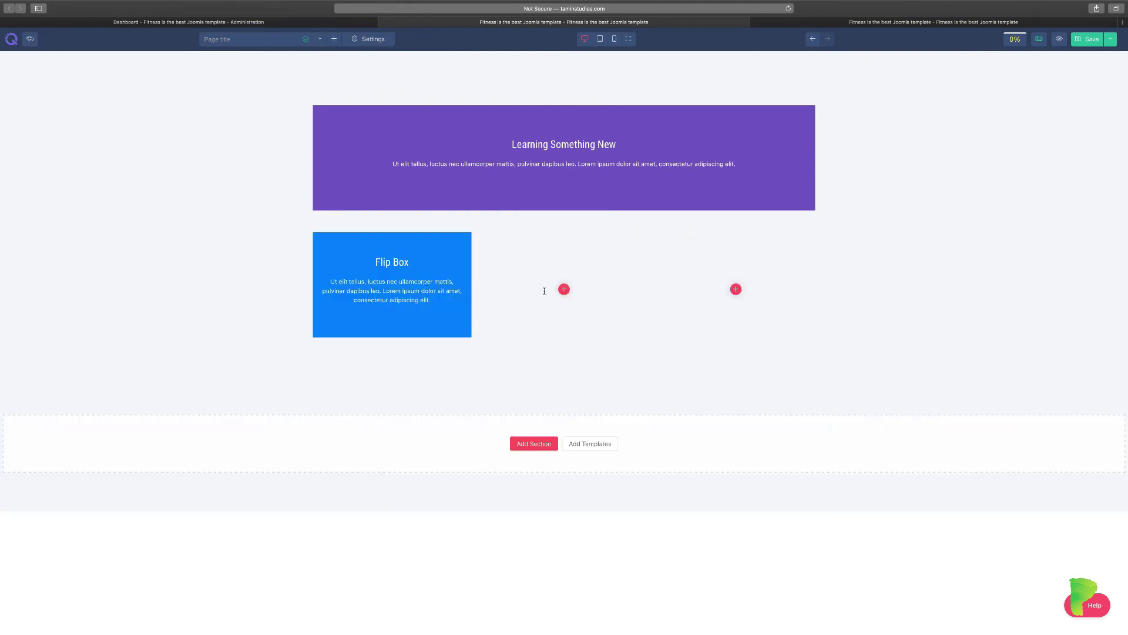
pyautogui.click(605, 536)
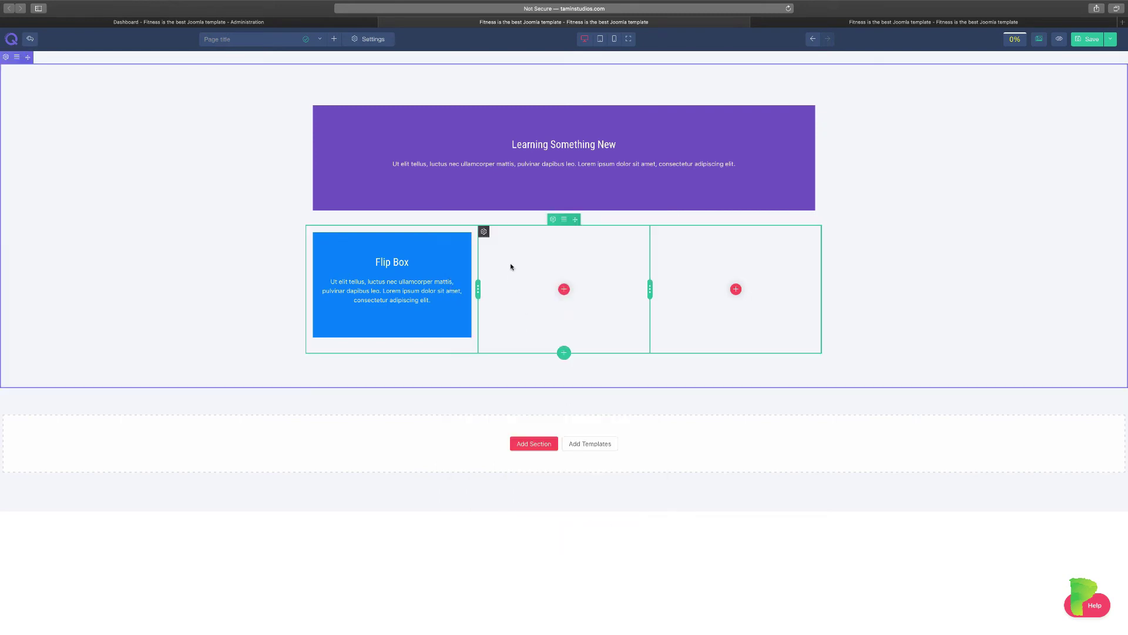
pyautogui.click(563, 290)
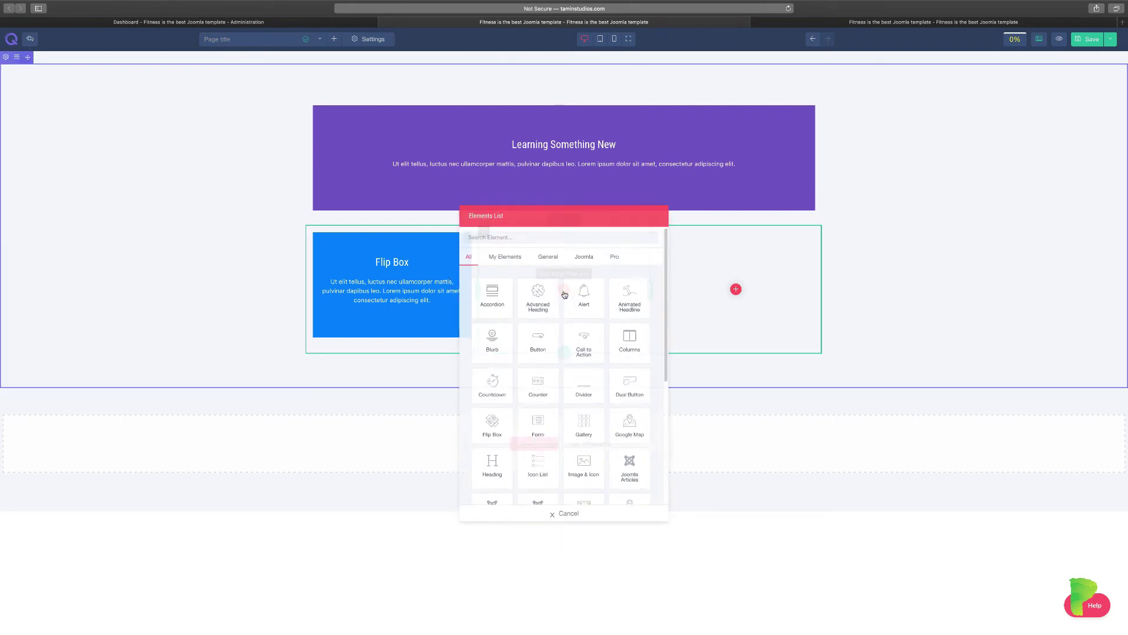
pyautogui.click(485, 438)
pyautogui.click(608, 536)
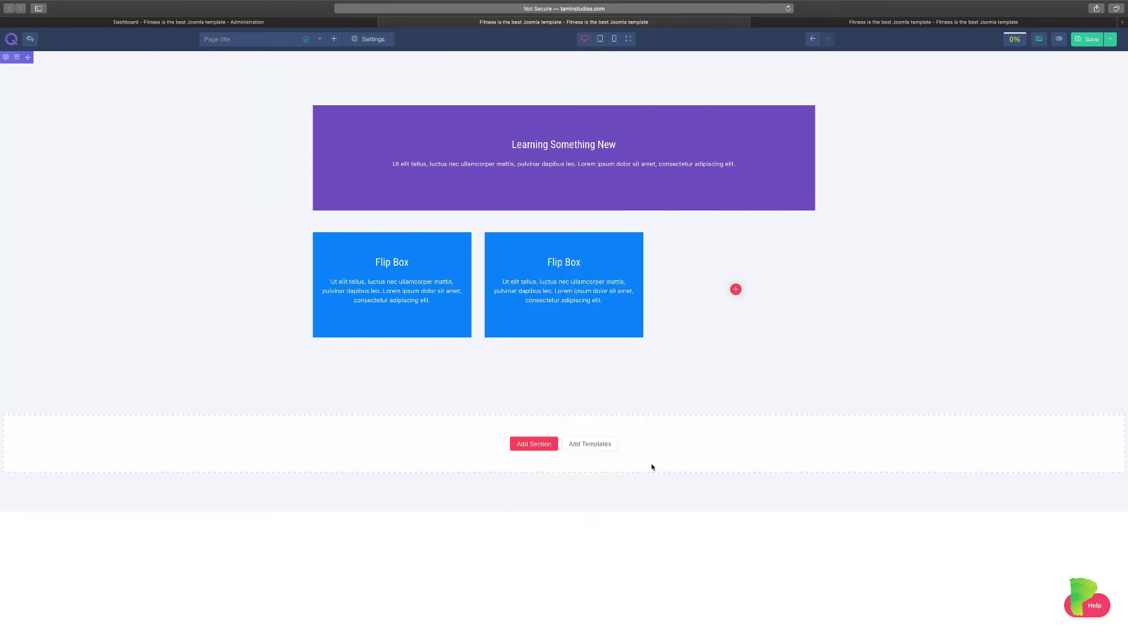
pyautogui.click(736, 289)
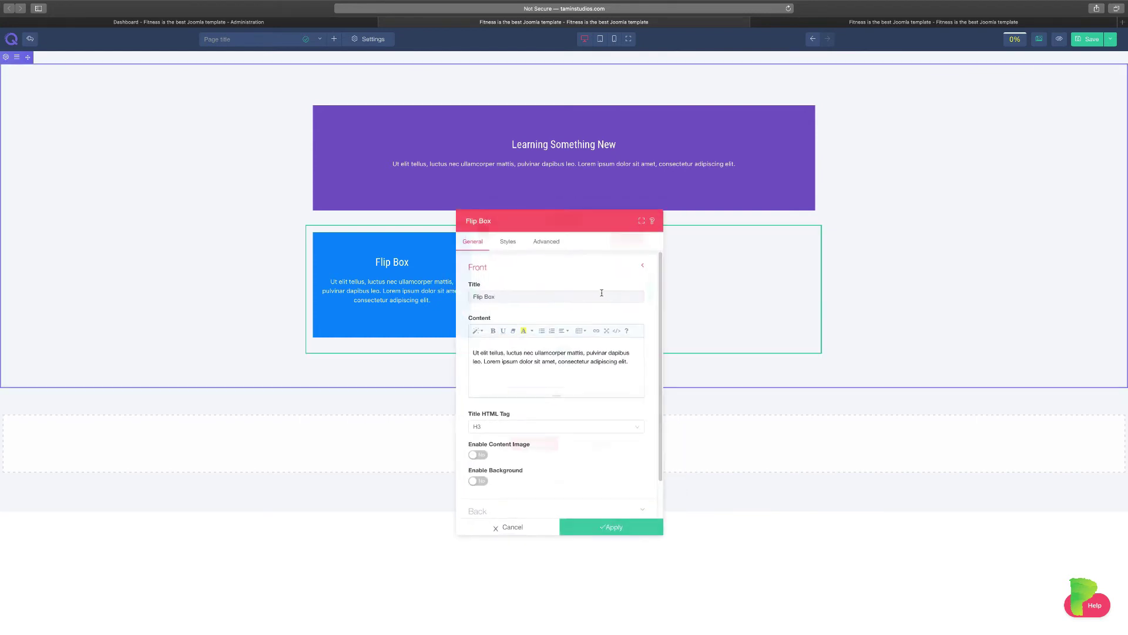
# Set the third flip box's content colour to yellow-orange.
pyautogui.click(504, 234)
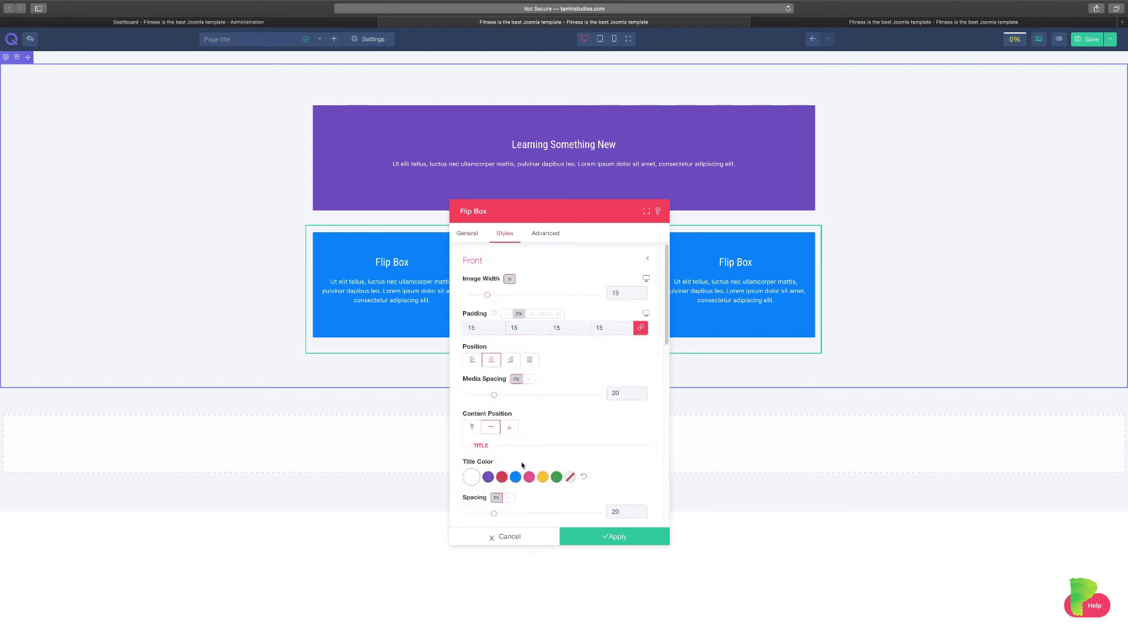
pyautogui.click(516, 476)
pyautogui.moveTo(547, 215); pyautogui.dragTo(905, 202)
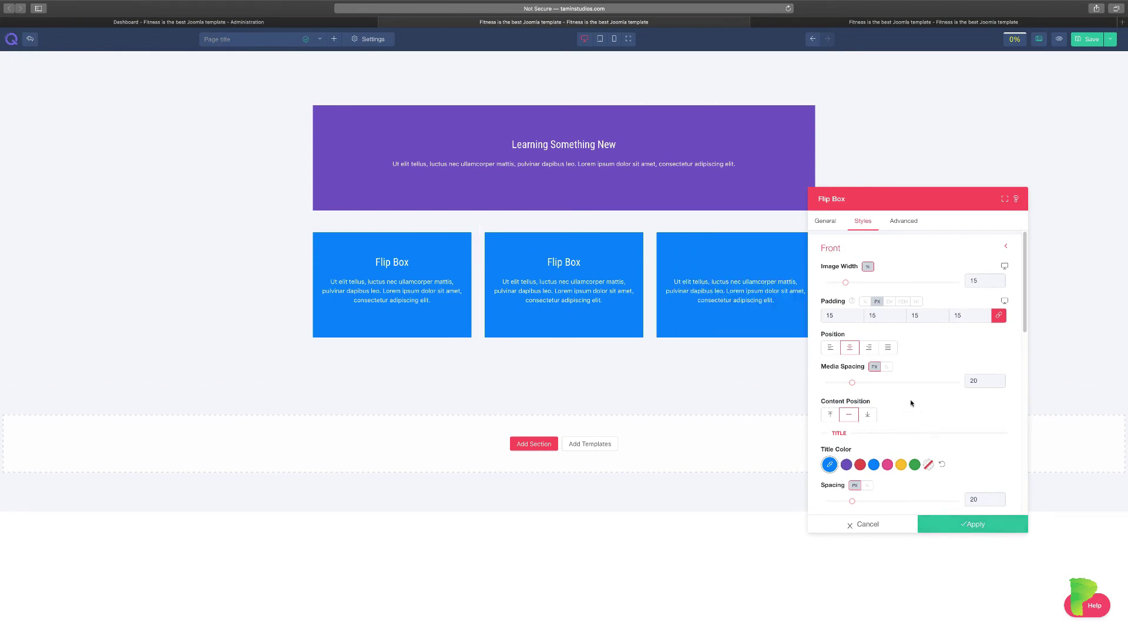
pyautogui.scroll(-5, 845, 458)
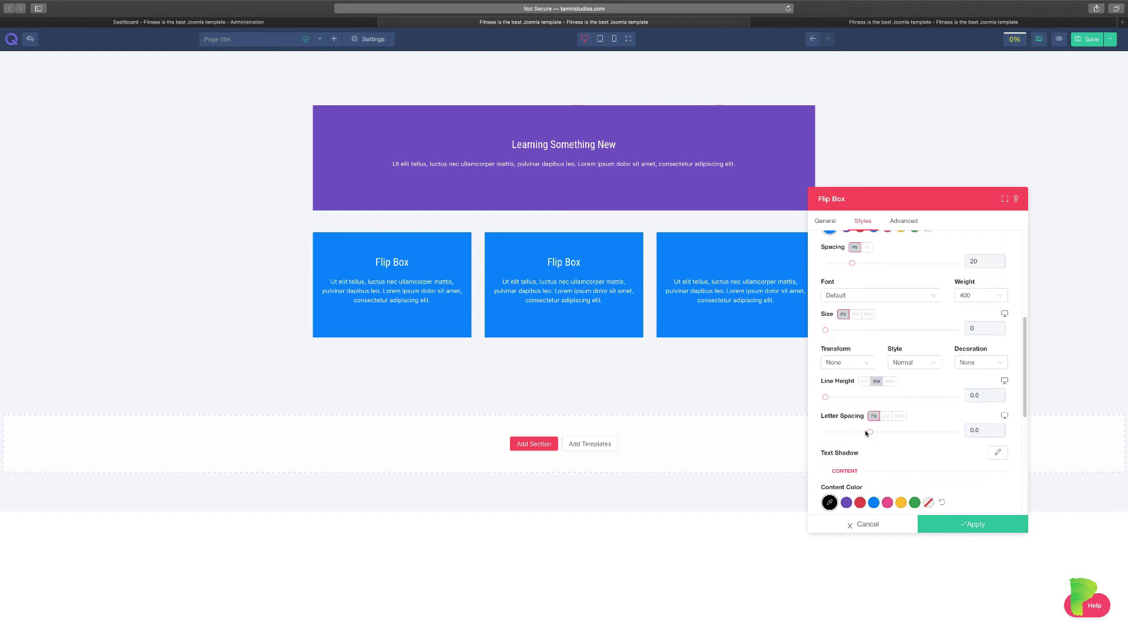
pyautogui.click(825, 222)
pyautogui.scroll(-2, 878, 400)
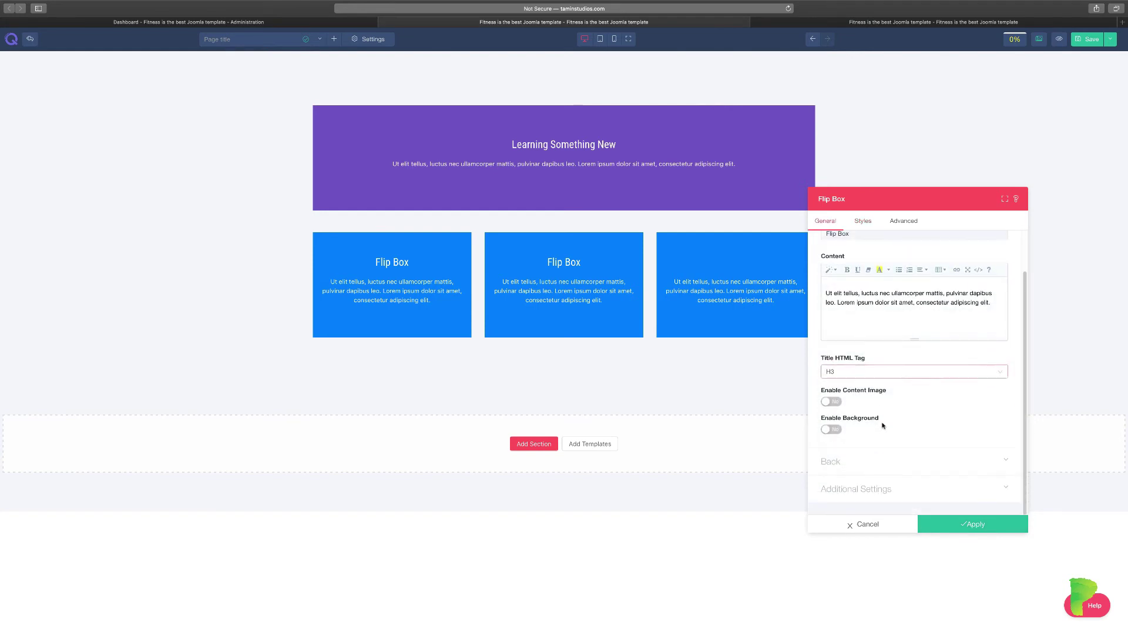
pyautogui.scroll(-1, 890, 397)
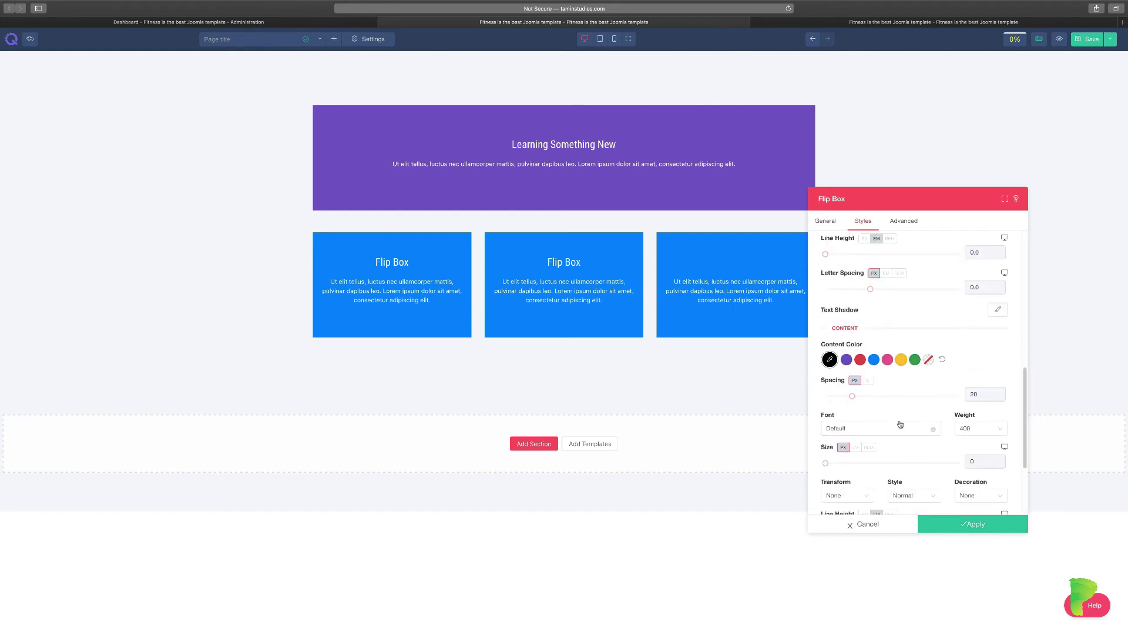
pyautogui.click(861, 360)
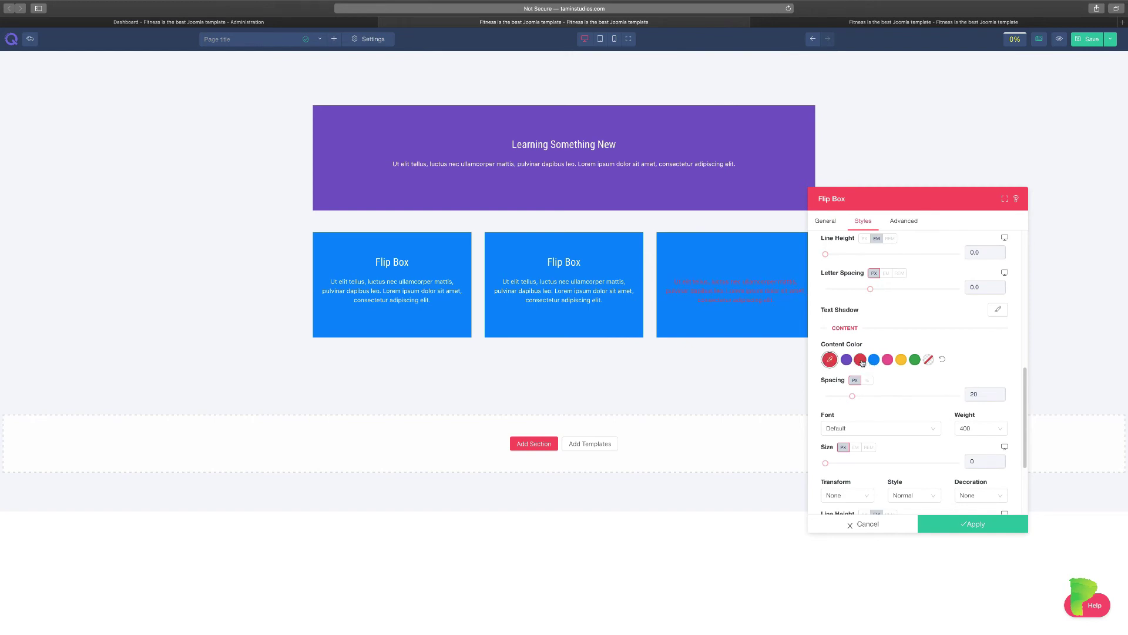
pyautogui.click(901, 361)
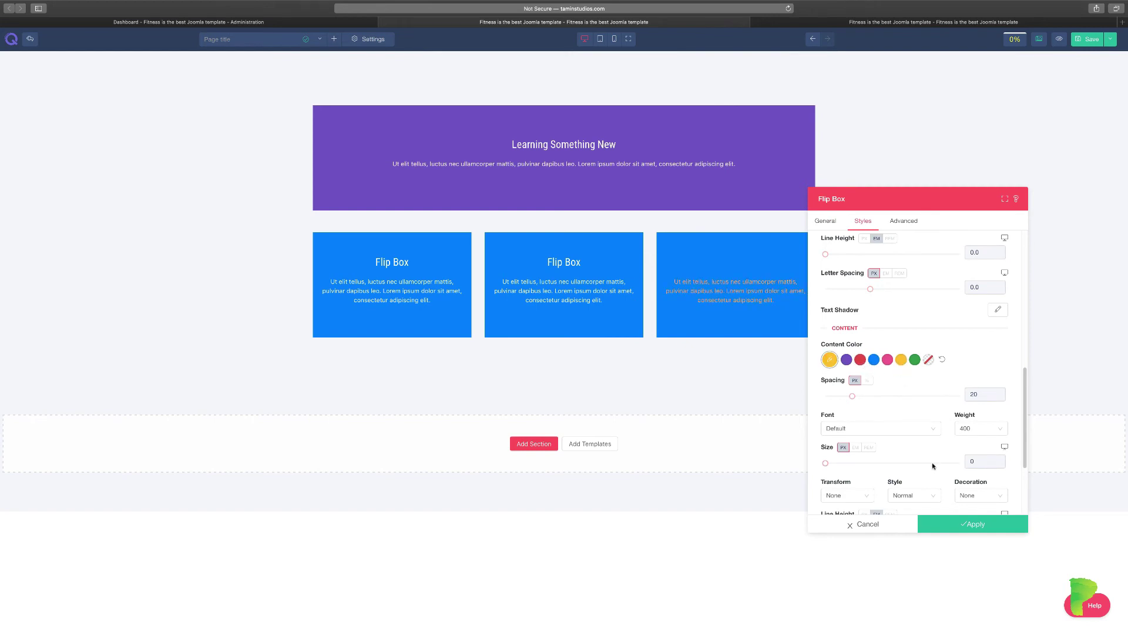
# Set the third flip box's title colour to yellow-orange after trying pink, blue and purple.
pyautogui.scroll(-2, 893, 459)
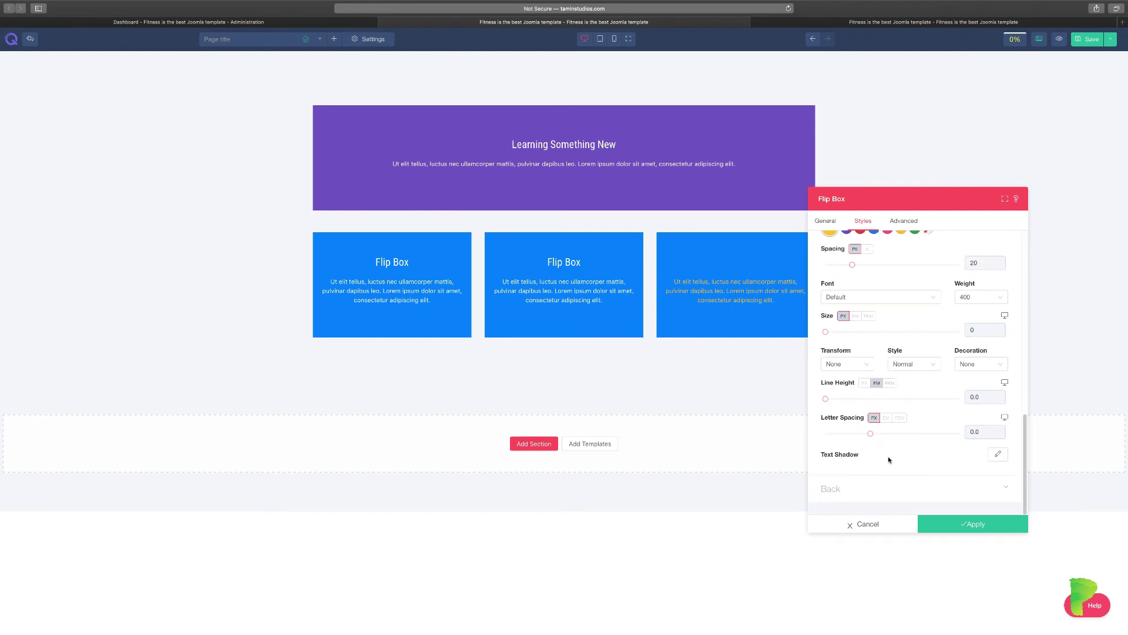
pyautogui.scroll(2, 892, 471)
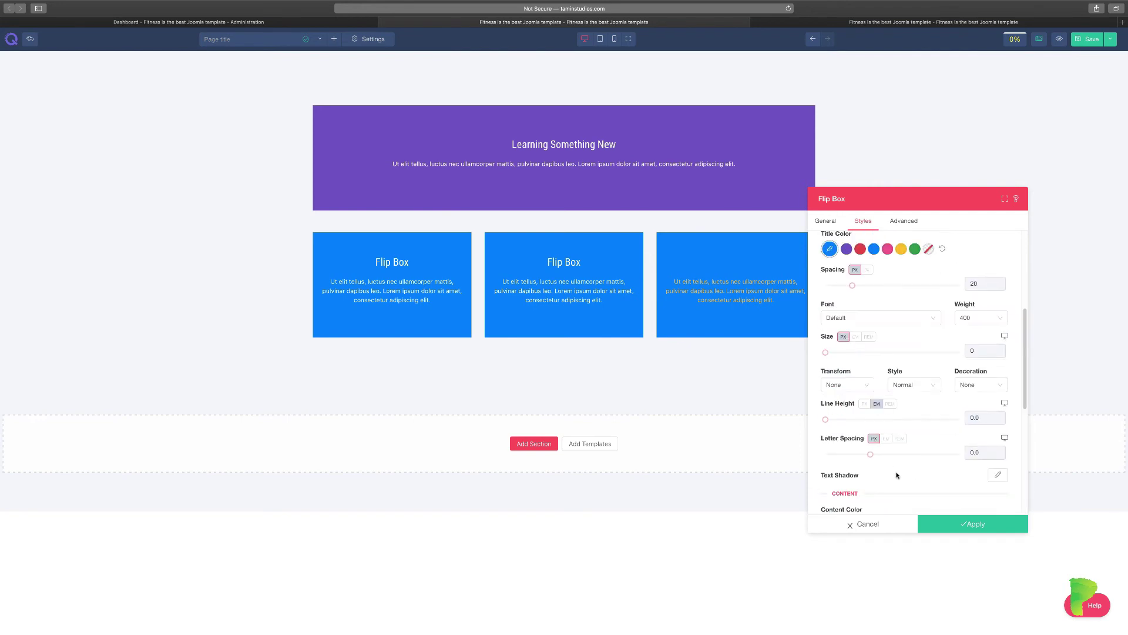
pyautogui.scroll(2, 897, 475)
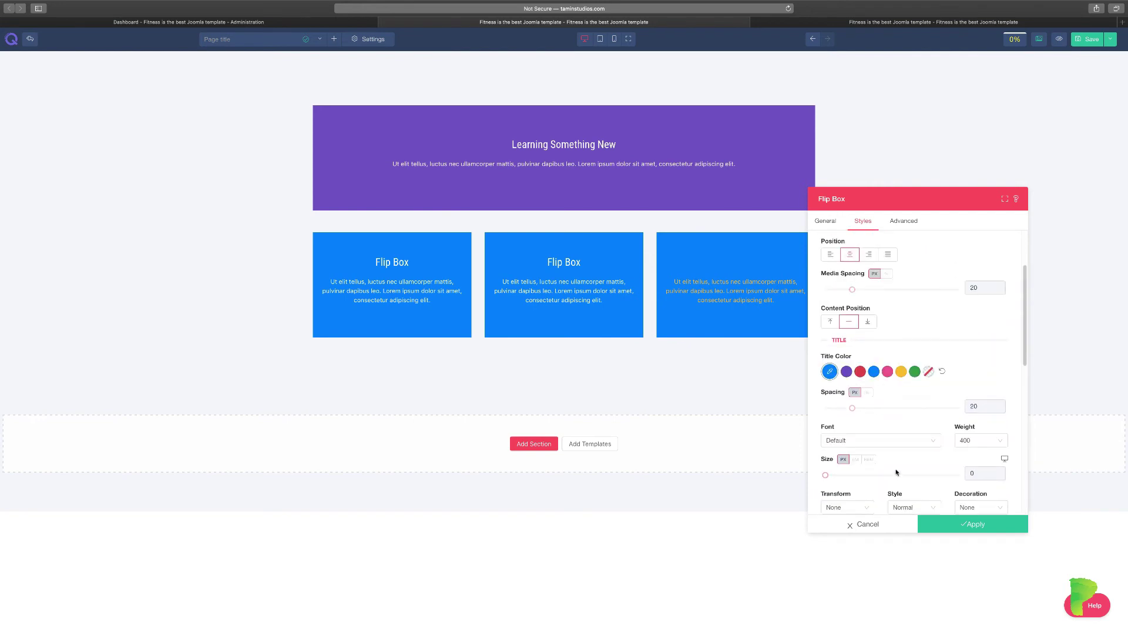
pyautogui.click(888, 371)
pyautogui.scroll(-1, 900, 447)
pyautogui.scroll(1, 900, 446)
pyautogui.click(874, 370)
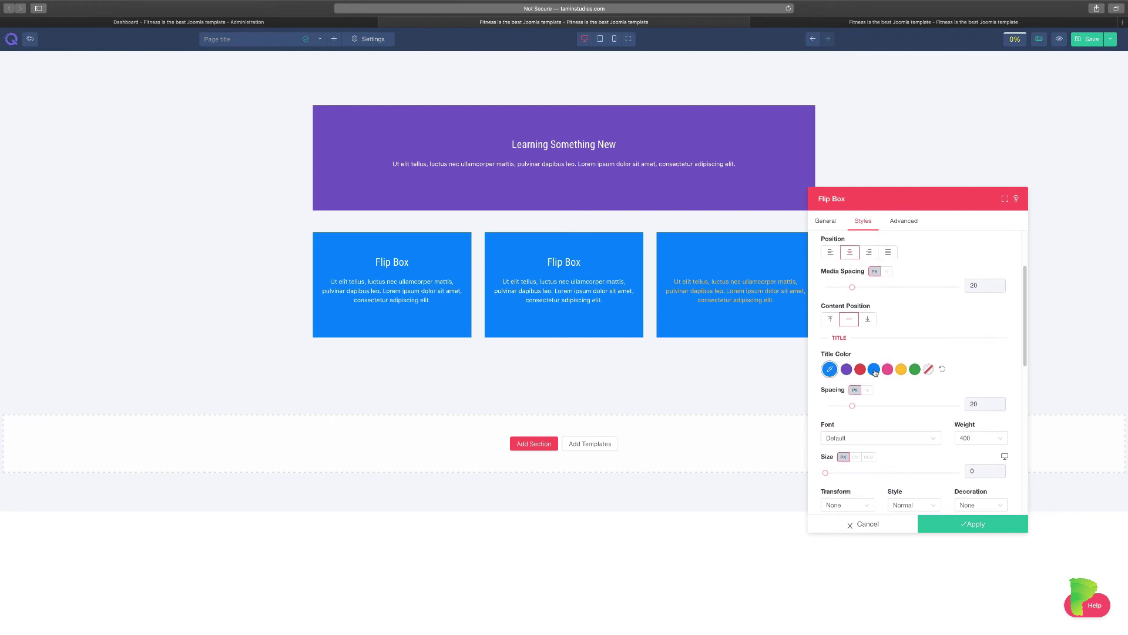
pyautogui.click(847, 370)
pyautogui.click(901, 369)
pyautogui.click(825, 222)
# Give the third flip box a pink border colour and a top border radius of 3.
pyautogui.click(884, 456)
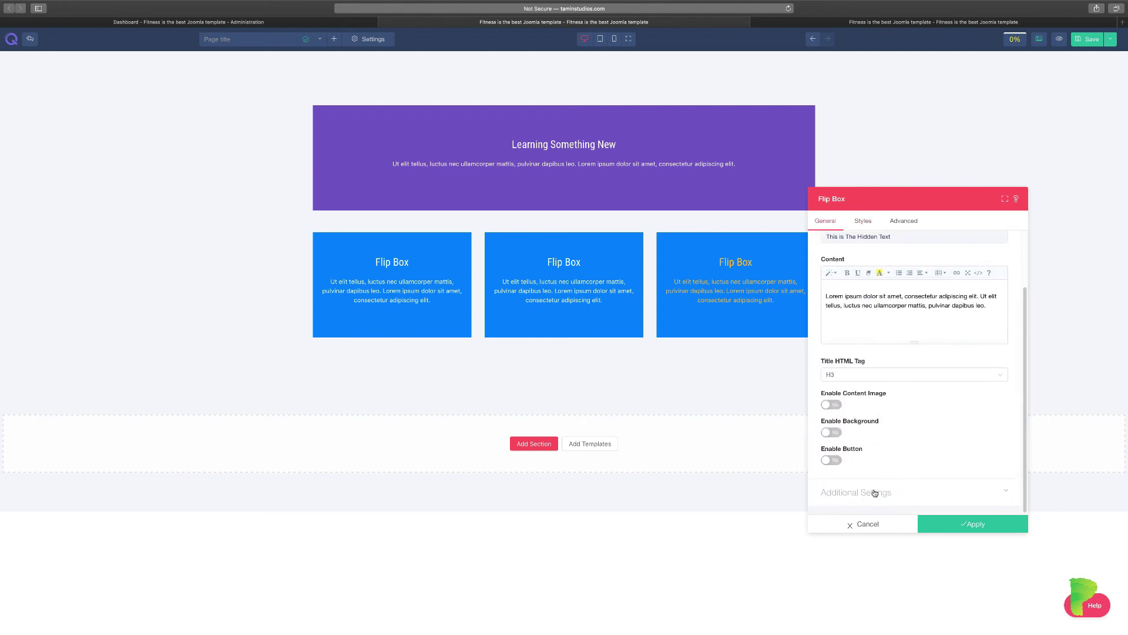
pyautogui.click(875, 492)
pyautogui.click(847, 369)
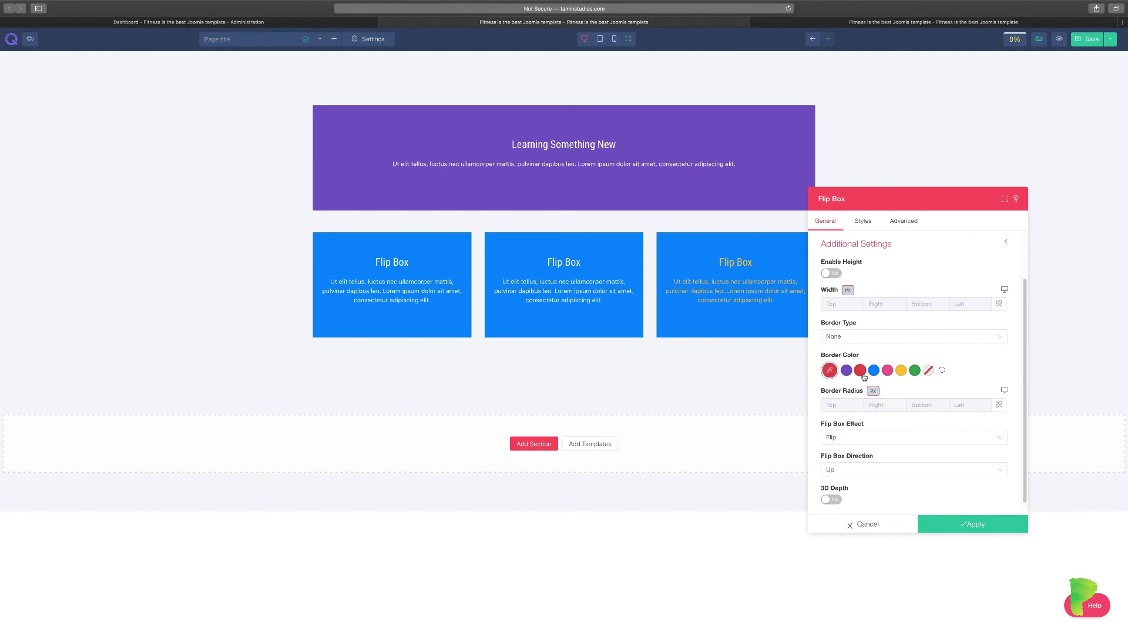
pyautogui.click(874, 370)
pyautogui.click(852, 405)
pyautogui.write('3')
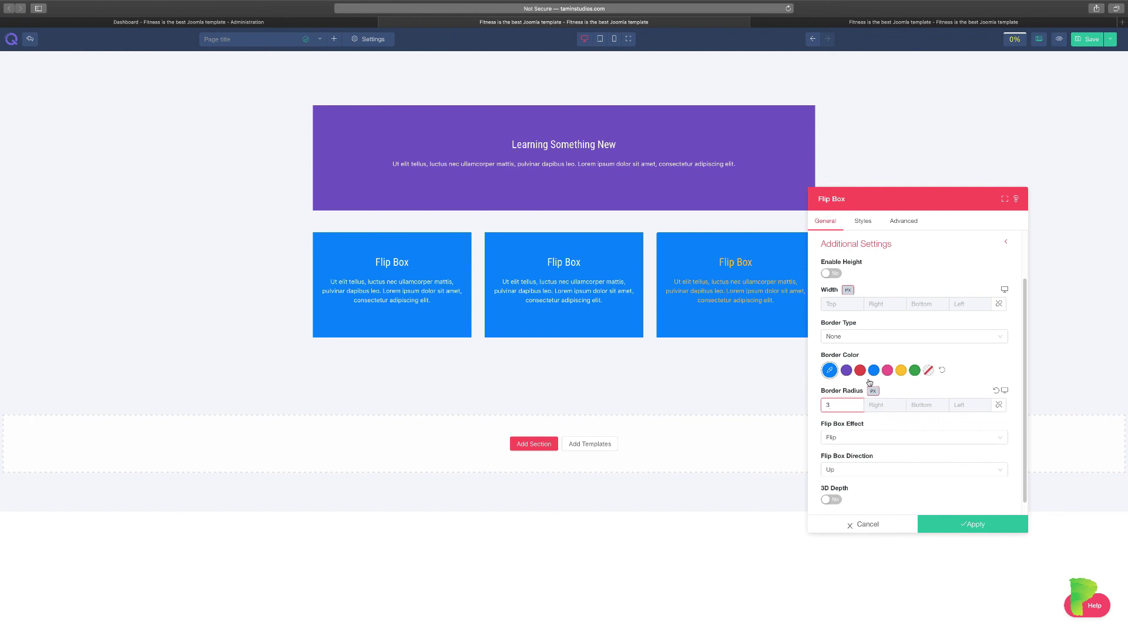
pyautogui.click(890, 370)
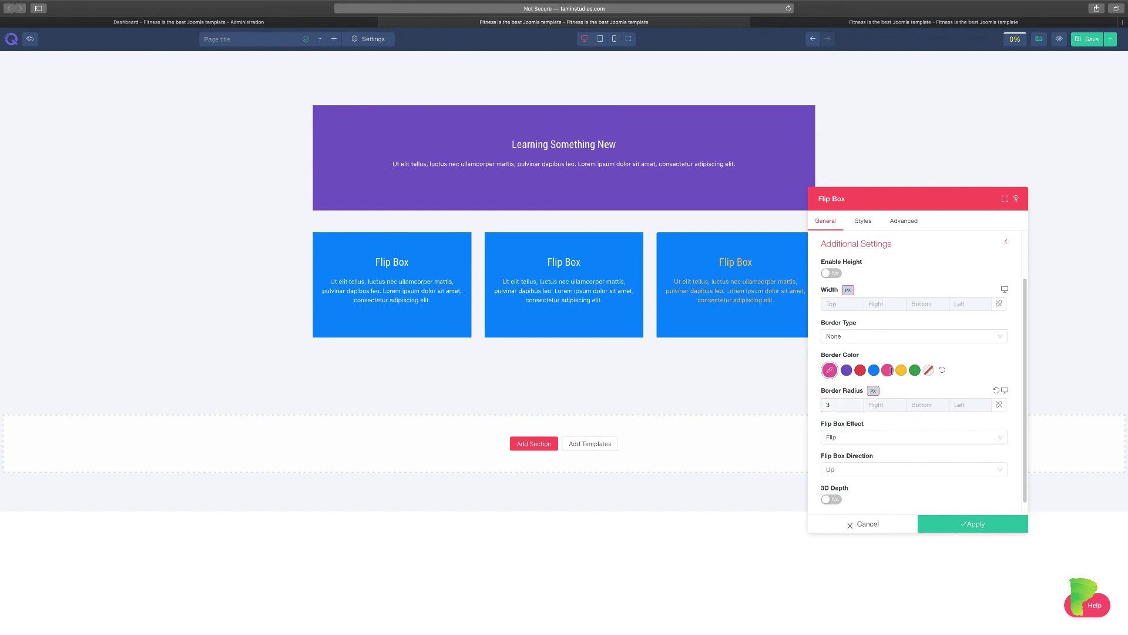
# Set the flip effect to Slide with direction Down and apply the settings.
pyautogui.click(857, 440)
pyautogui.click(847, 469)
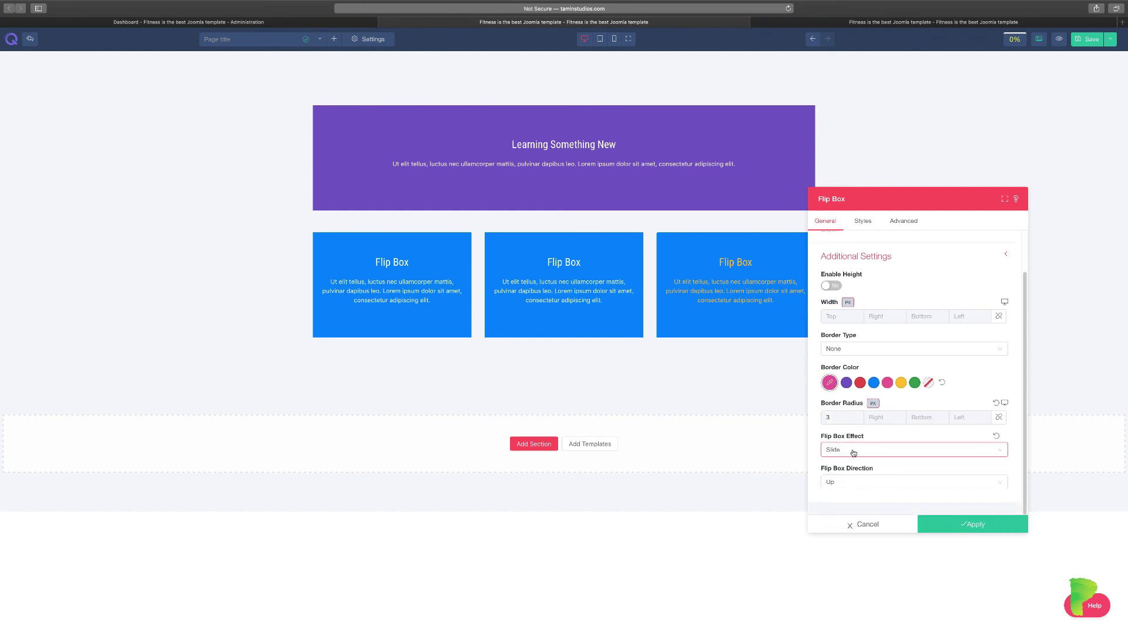
pyautogui.click(864, 482)
pyautogui.click(861, 512)
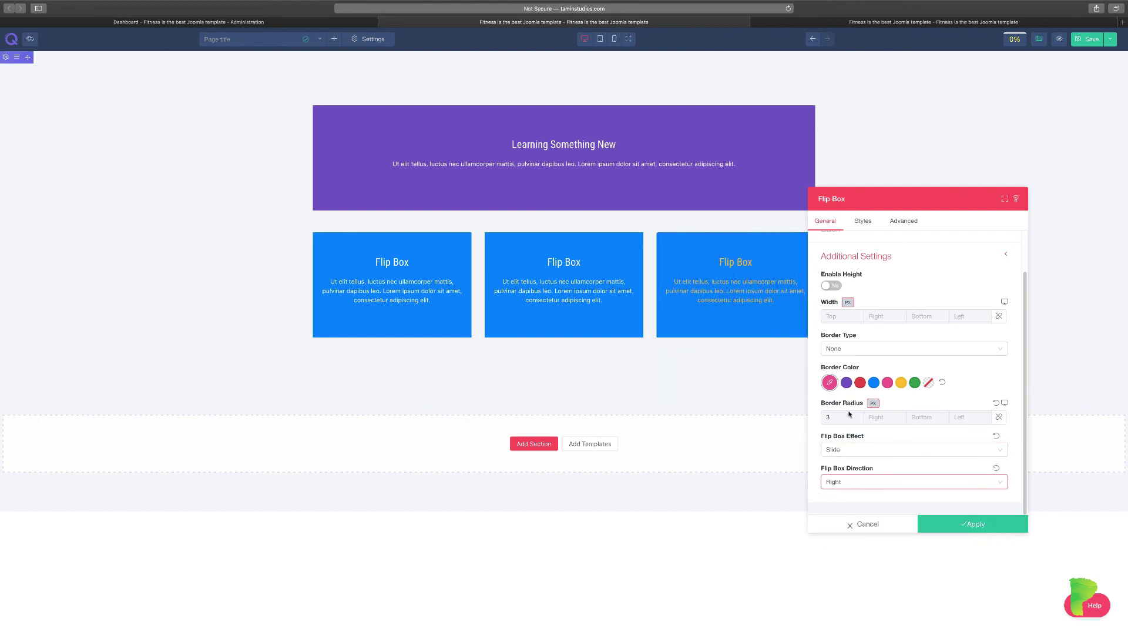
pyautogui.click(861, 486)
pyautogui.click(855, 527)
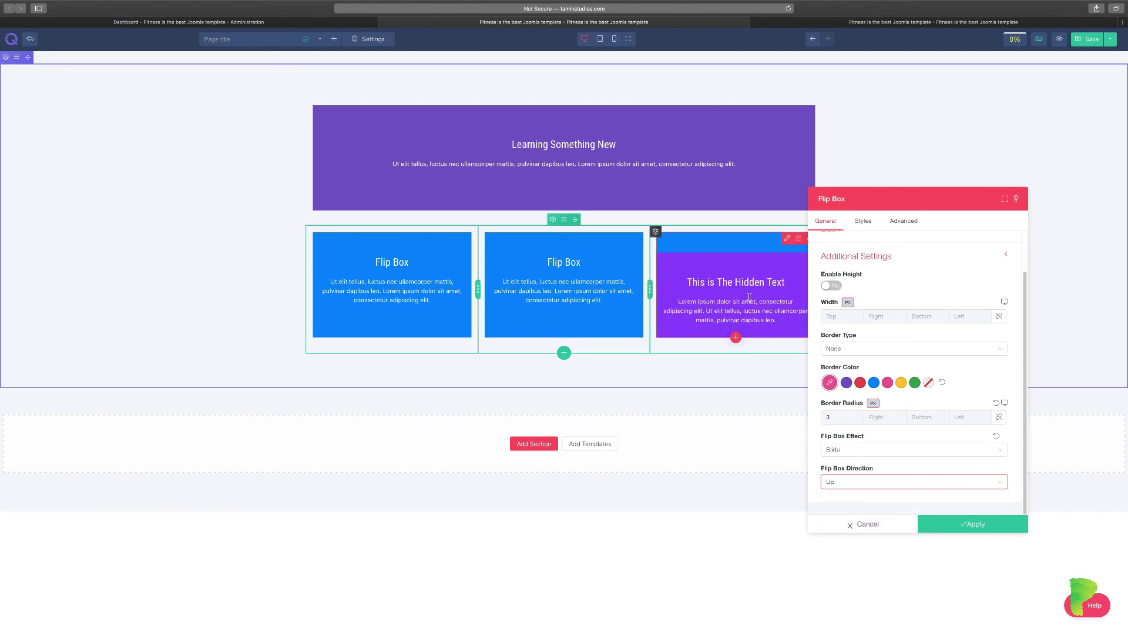
pyautogui.click(877, 477)
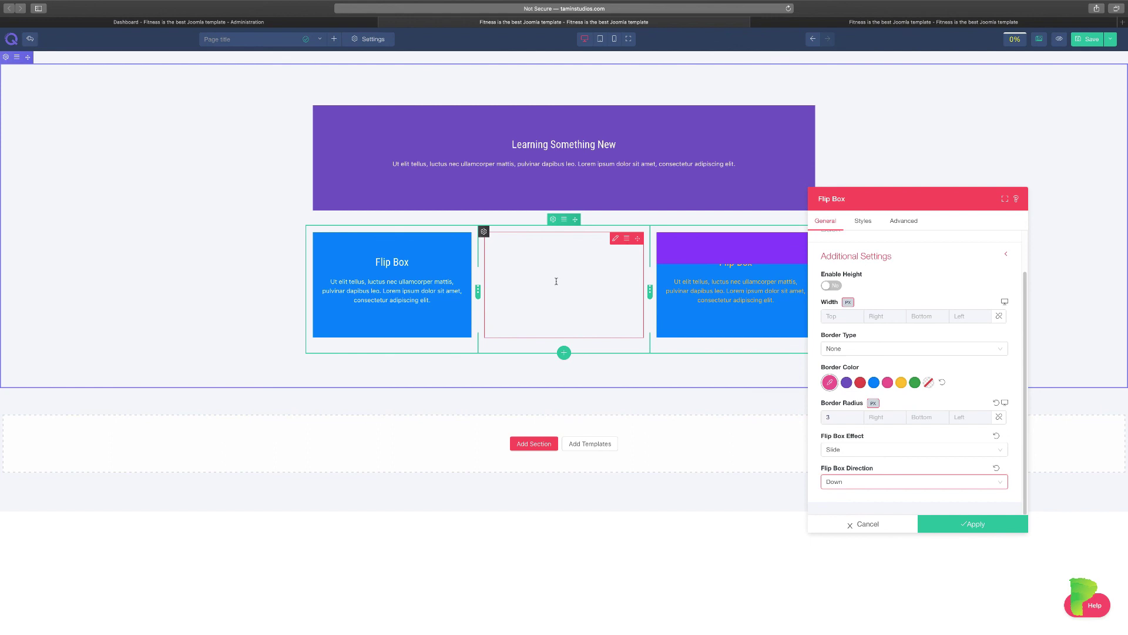
pyautogui.click(1002, 531)
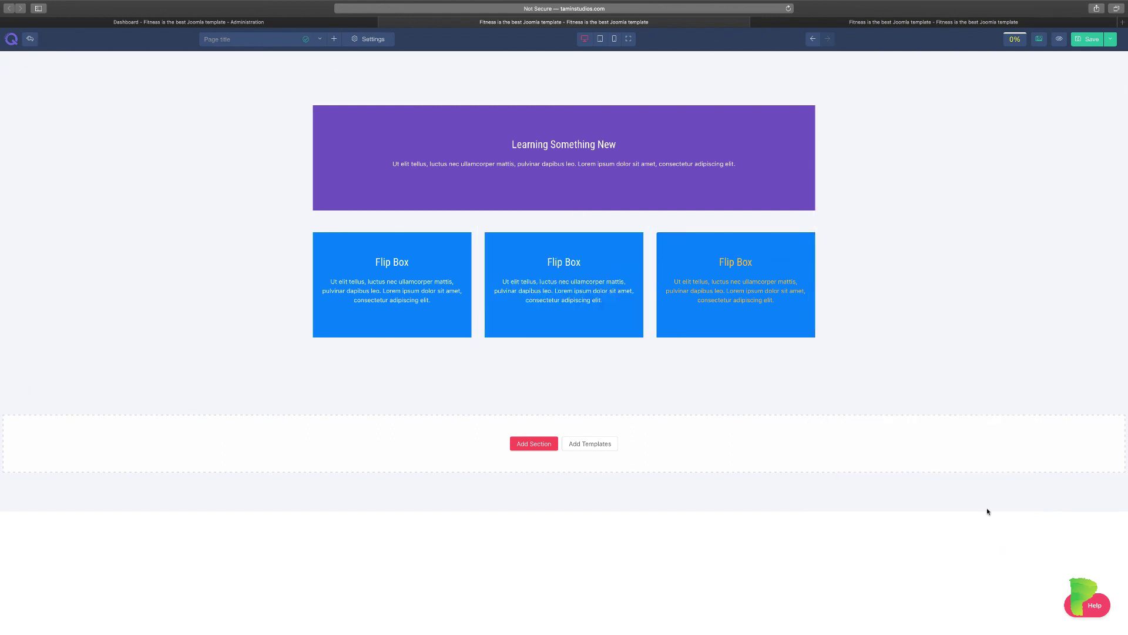